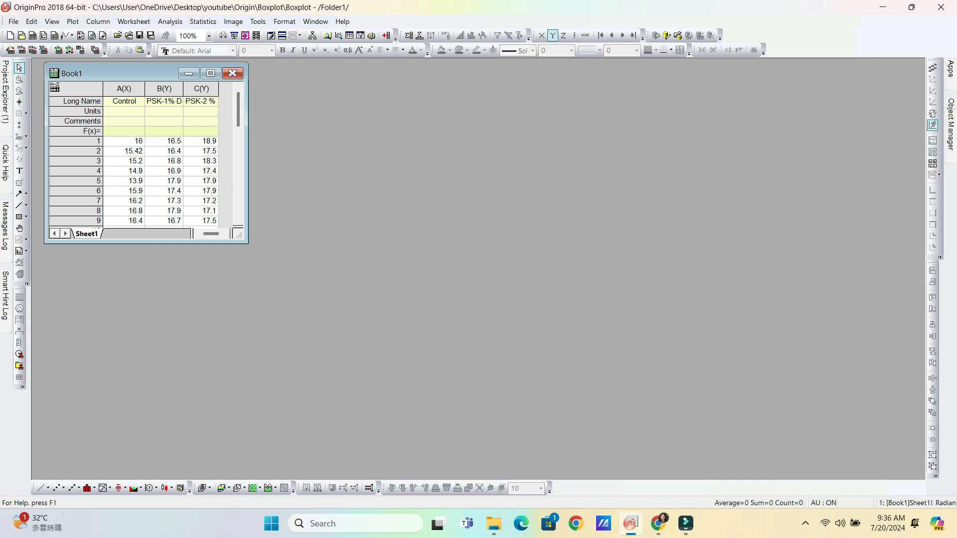
Plot the Control, PSK-1% D and PSK-2 % D columns as a Box Chart and delete the graph's legend.
left_click_drag(124, 89, 202, 89)
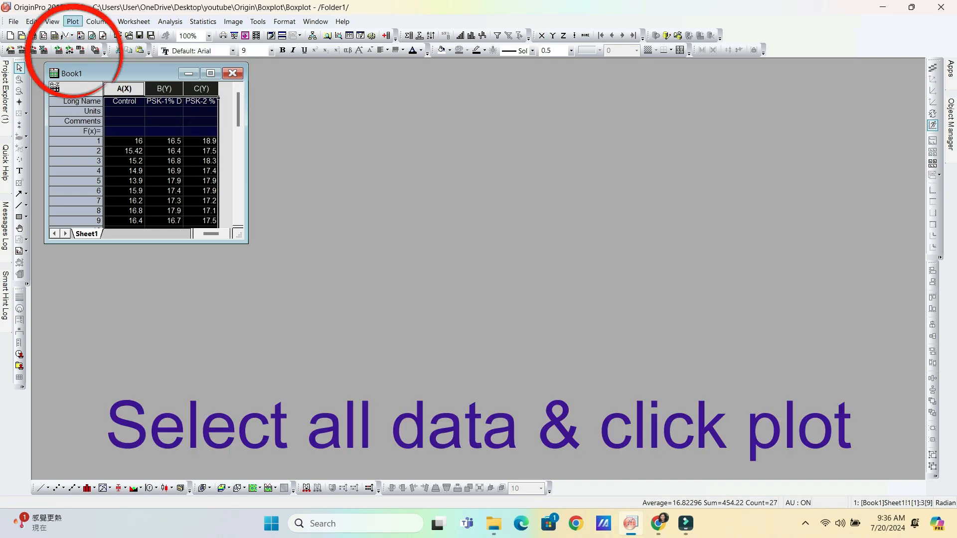
left_click(73, 22)
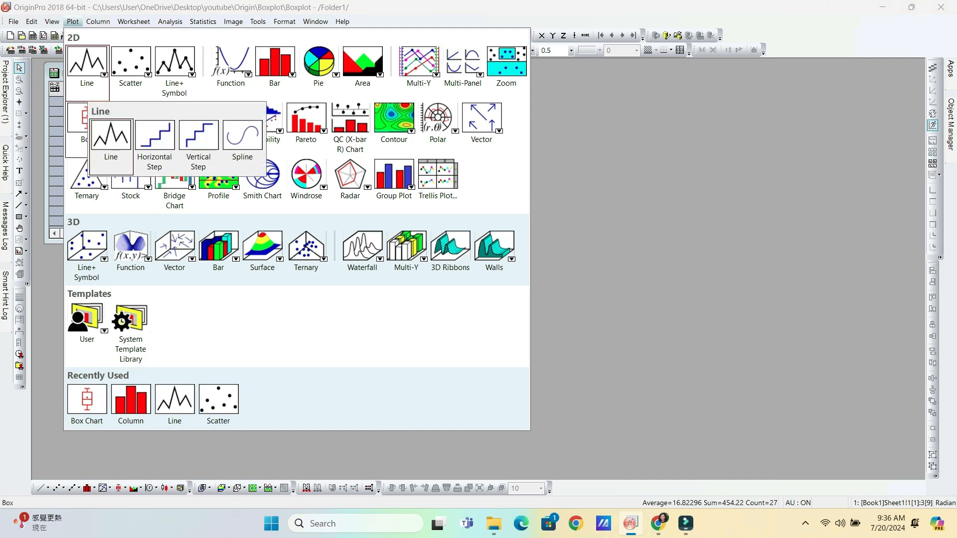
mouse_move(87, 117)
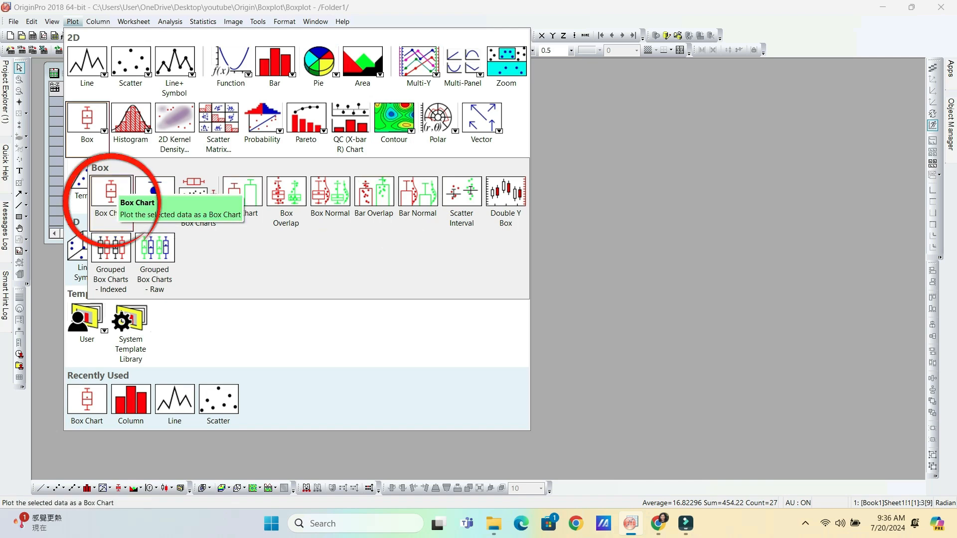
left_click(110, 192)
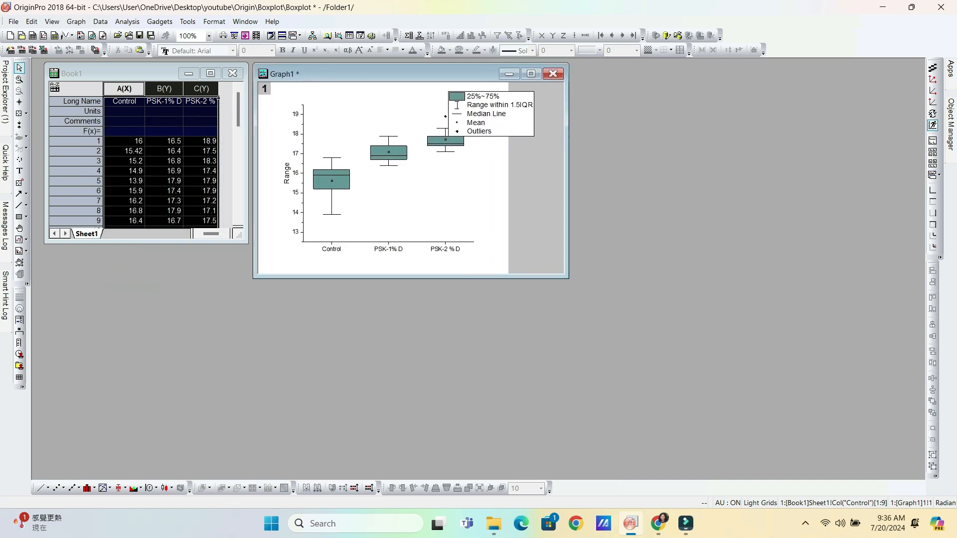
key("Delete")
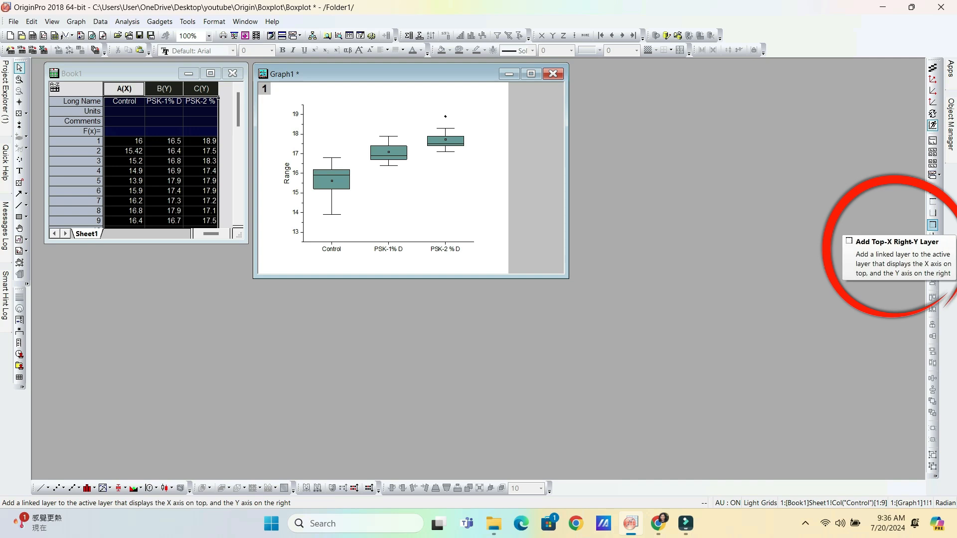
Add a linked Top-X Right-Y layer to the graph and delete its Y and X axis titles.
left_click(933, 224)
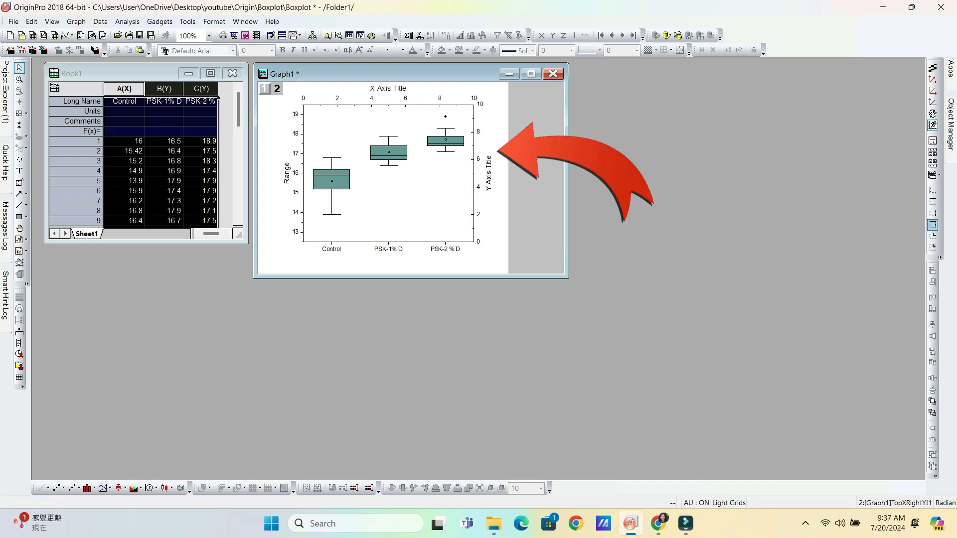
left_click(489, 173)
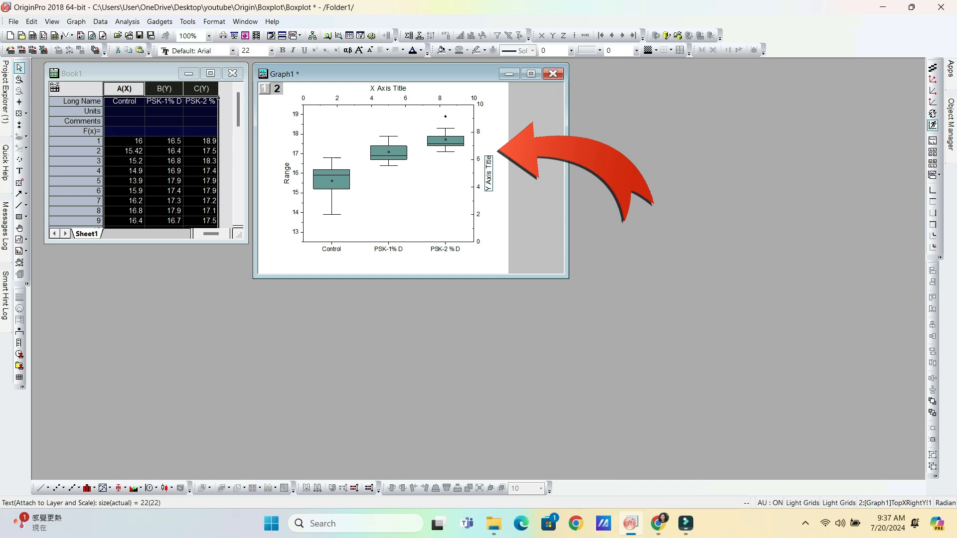
right_click(489, 161)
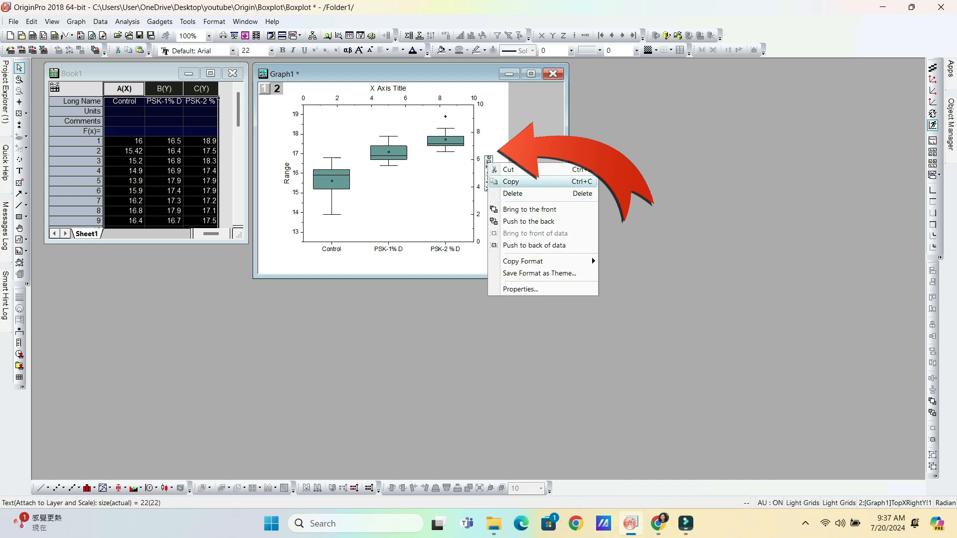
left_click(513, 193)
left_click(399, 88)
right_click(405, 88)
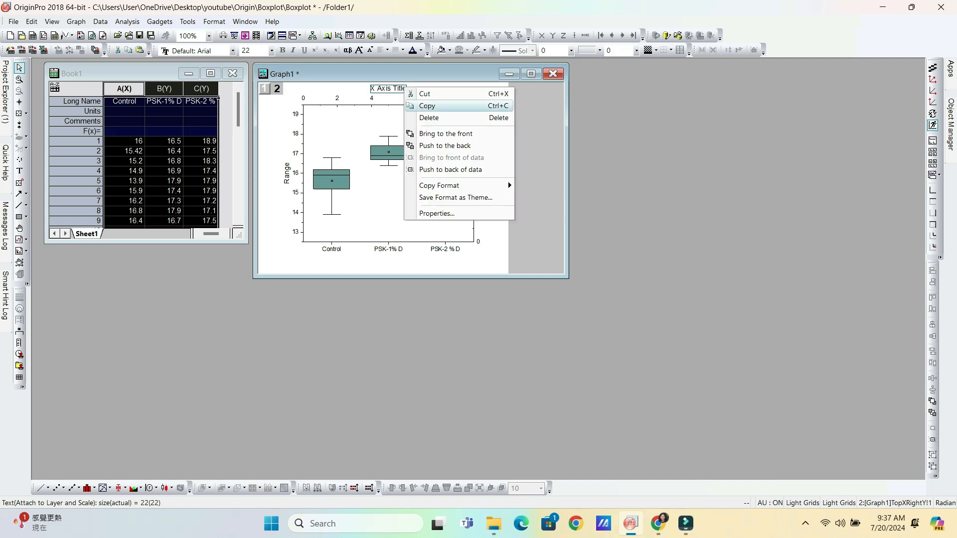
left_click(429, 117)
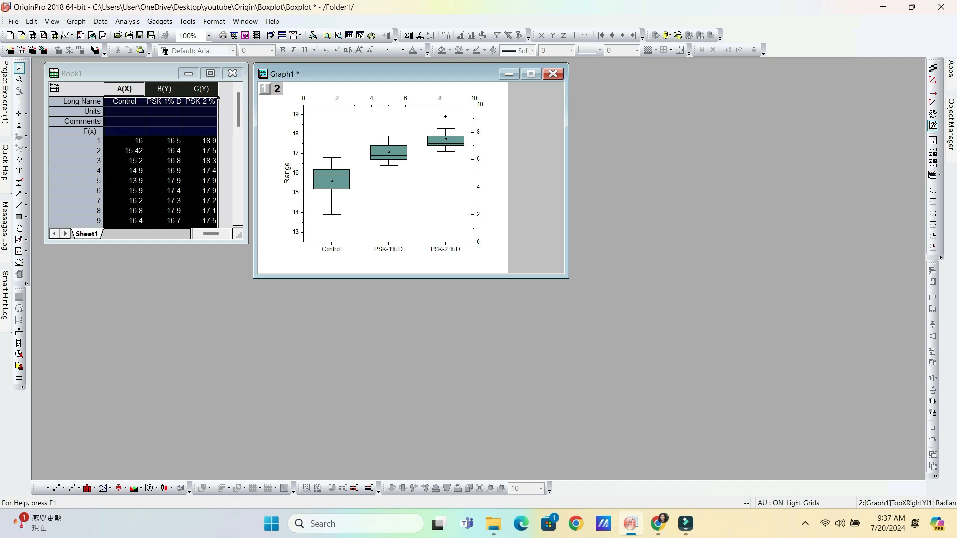
Hide the tick labels on the added layer's right and top axes.
double_click(478, 160)
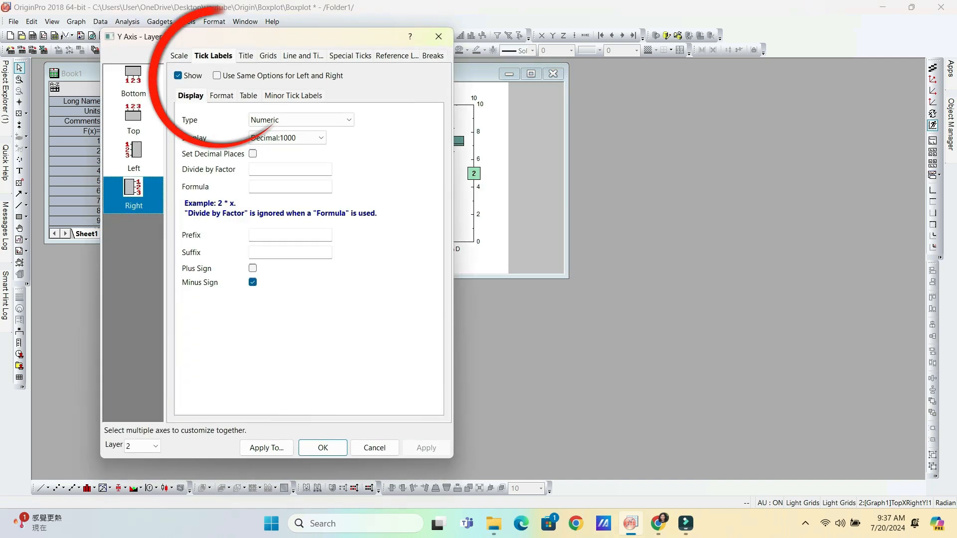
left_click_drag(310, 41, 786, 54)
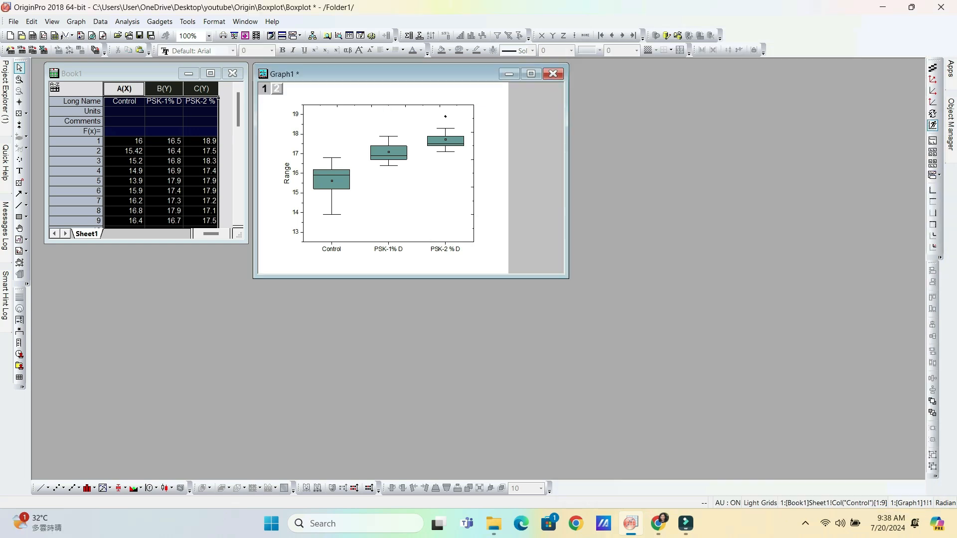
Replace the text of the Y axis title "Range" with "PCE (%)" in its text properties.
left_click(286, 173)
right_click(288, 174)
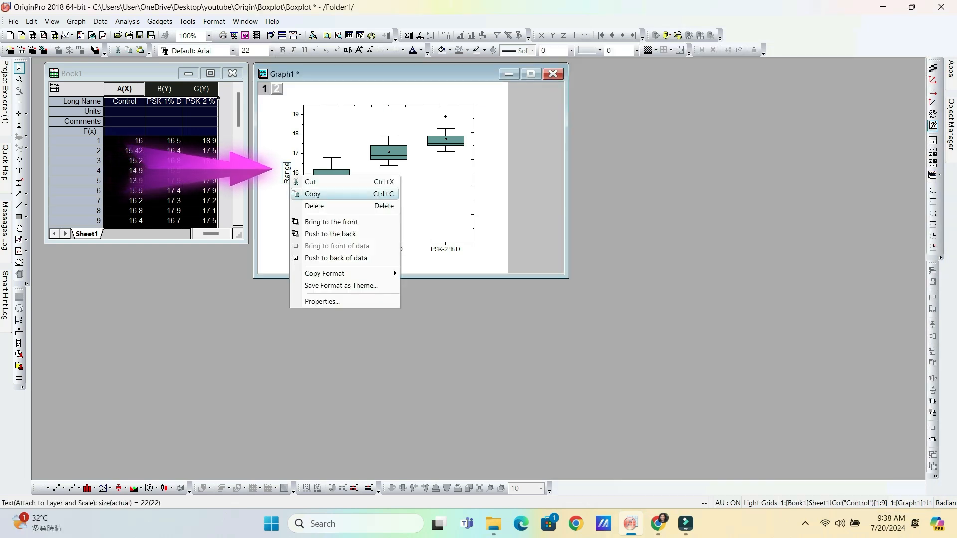
left_click(322, 301)
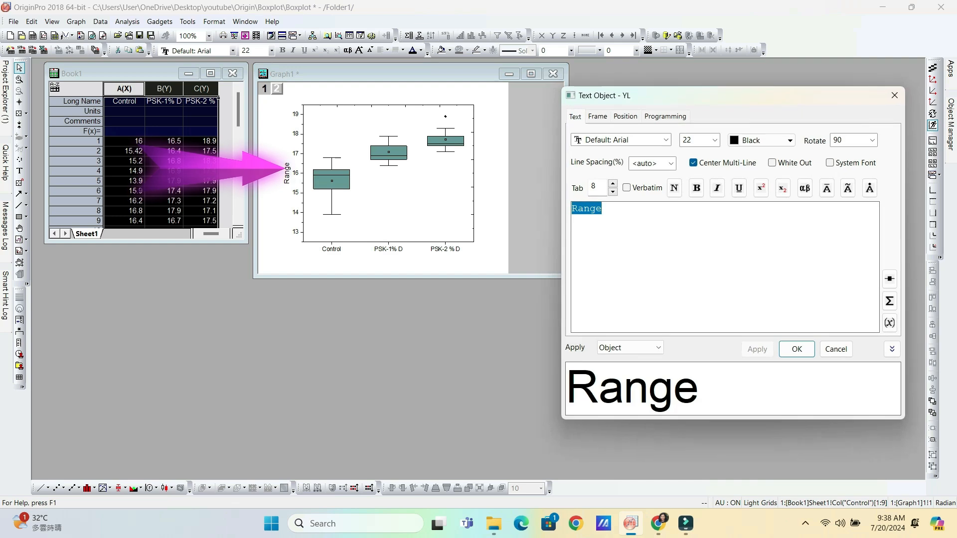
key("Delete")
type("P")
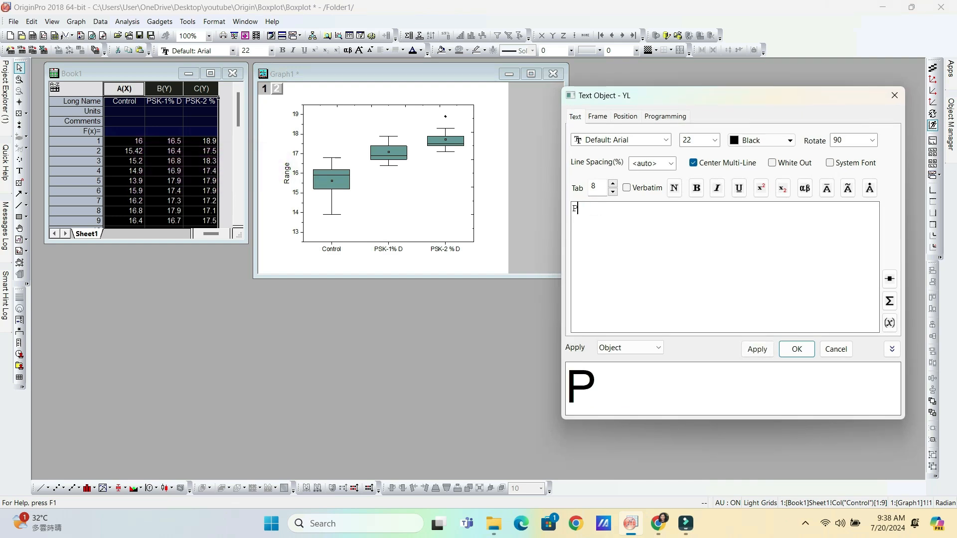
type("CE (")
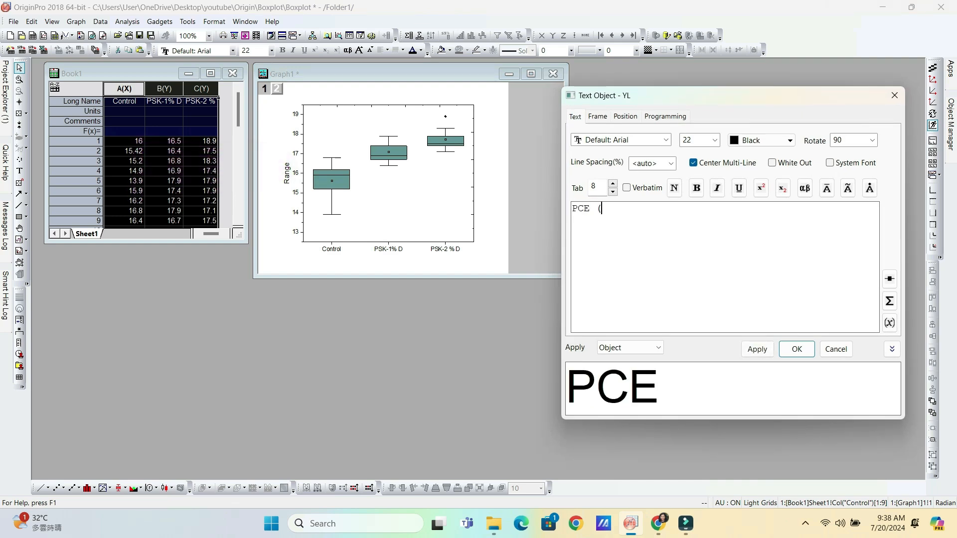
type("%)")
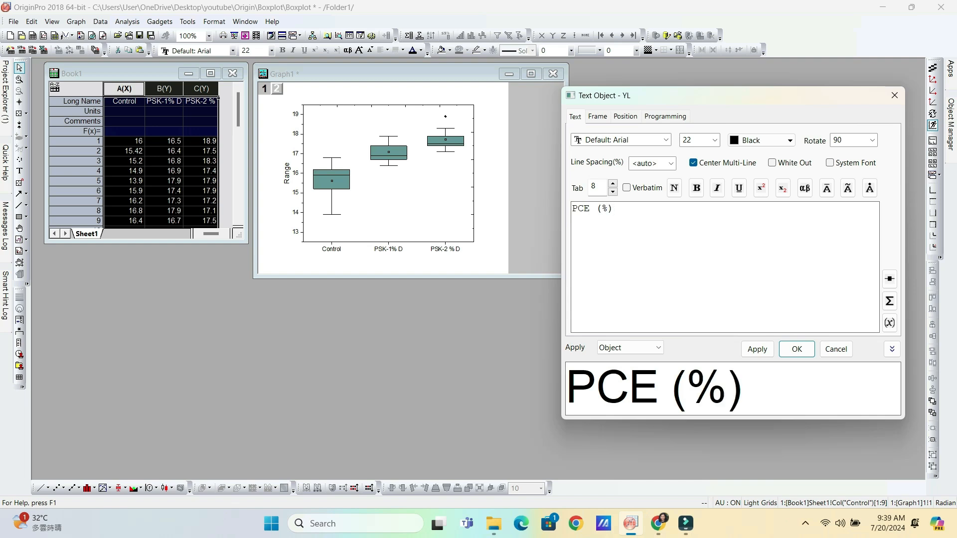
Format the Y axis title as bold at size 24 and shift it slightly away from the axis.
key("ctrl+shift+Left")
key("ctrl+shift+Left")
left_click(715, 140)
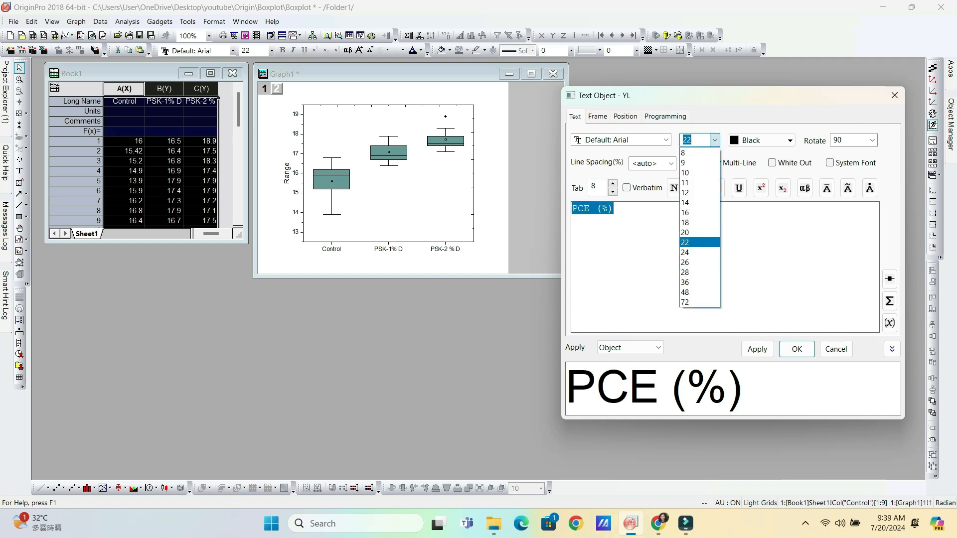
left_click(698, 252)
key("Down")
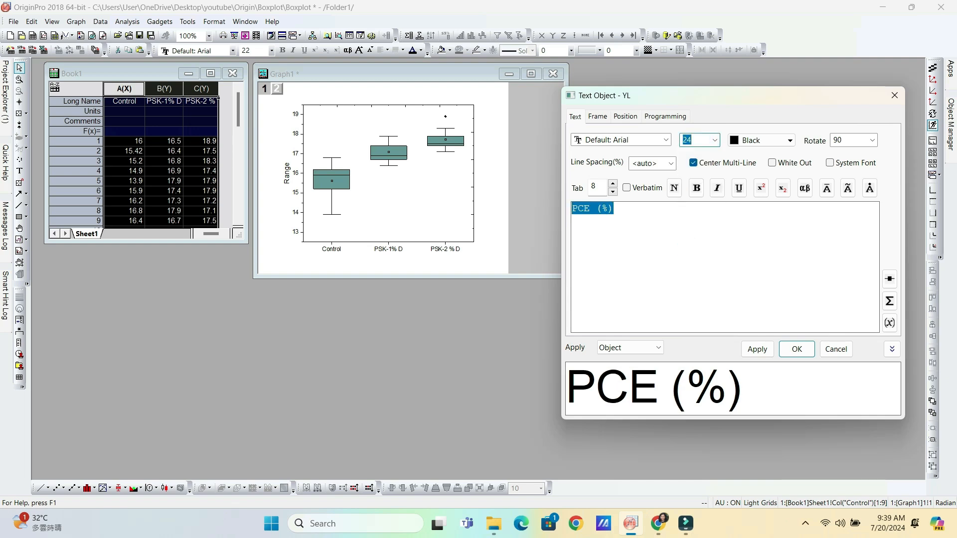
left_click(697, 189)
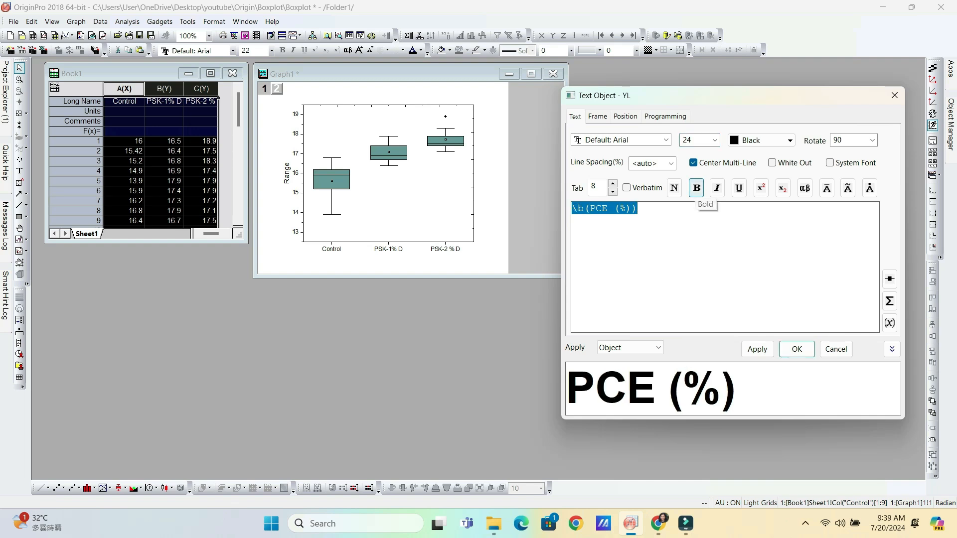
left_click(796, 350)
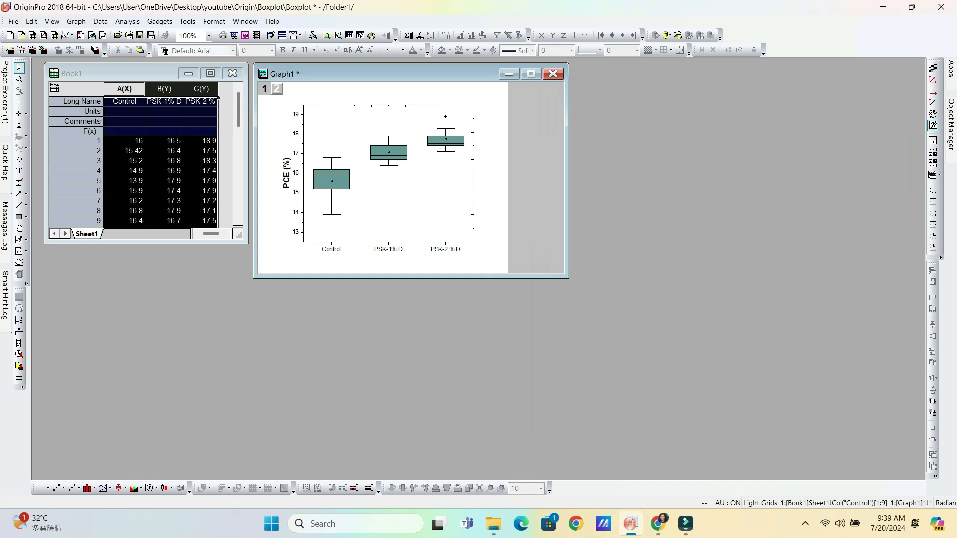
left_click(286, 173)
left_click_drag(286, 173, 281, 170)
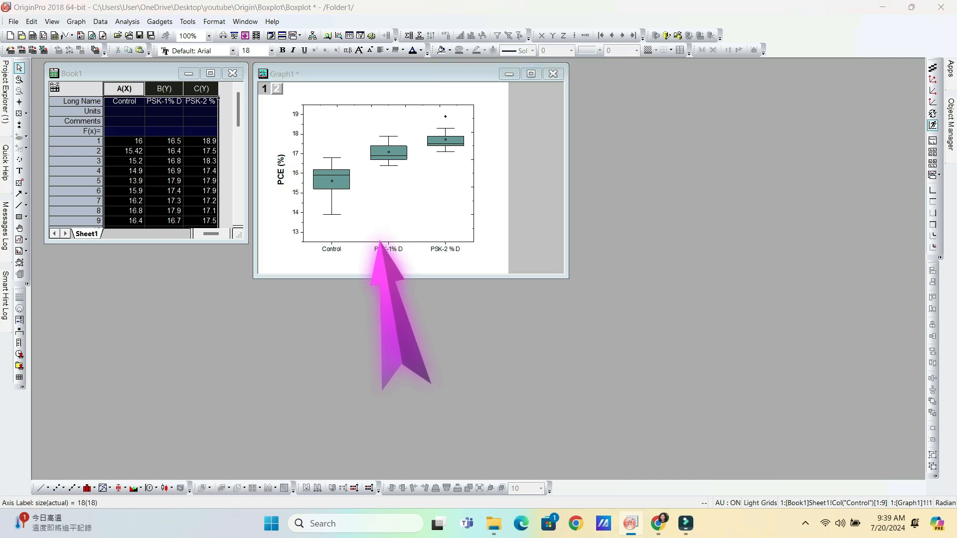
Set the bottom X axis tick labels to font size 24 and make them bold.
double_click(384, 248)
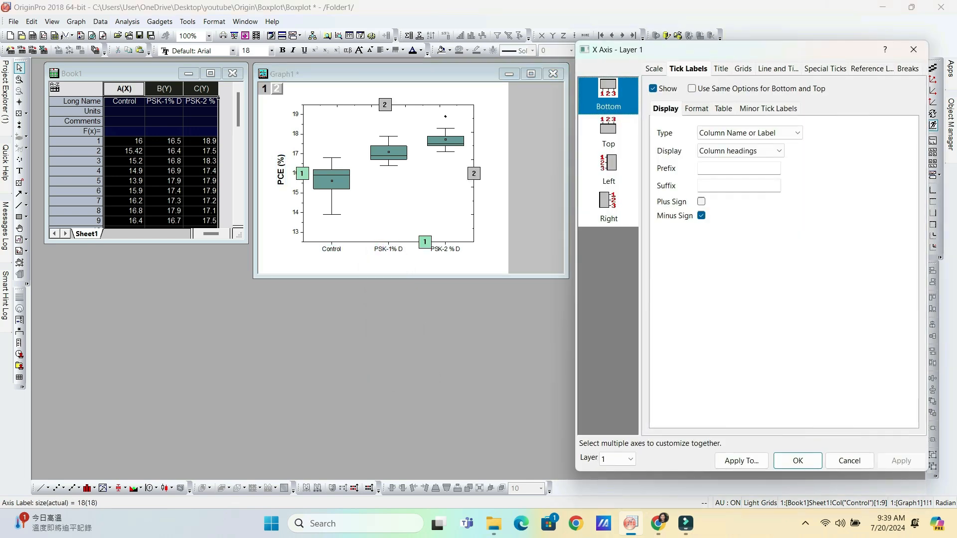
left_click(696, 109)
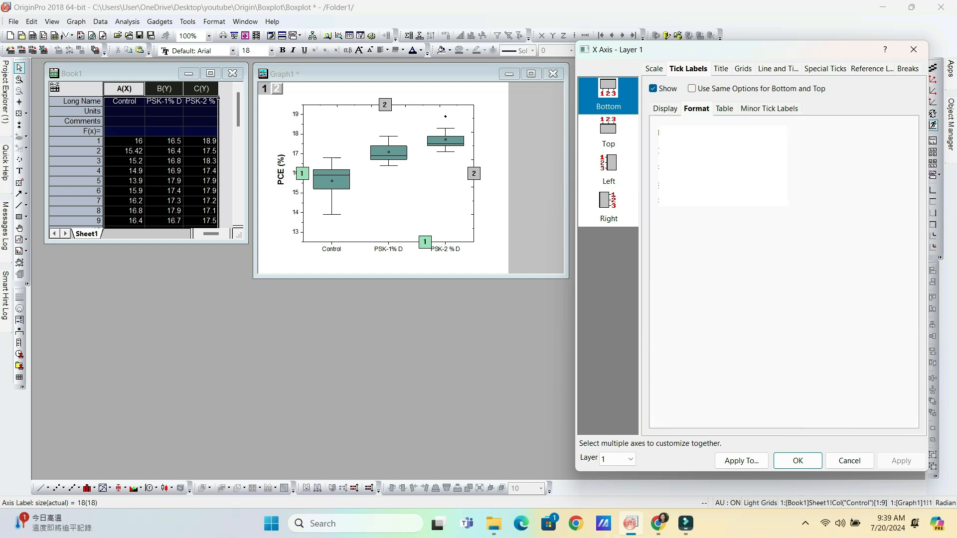
left_click(773, 192)
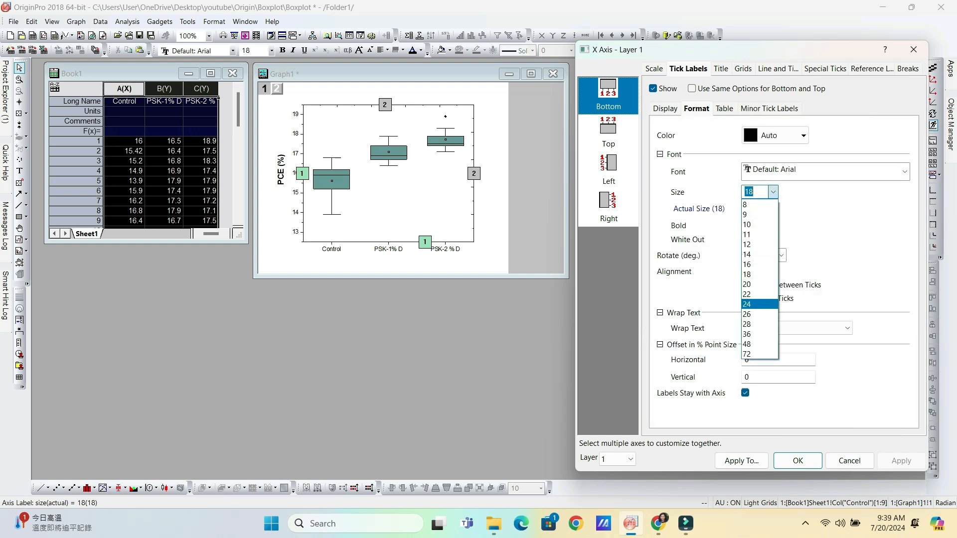
left_click(753, 304)
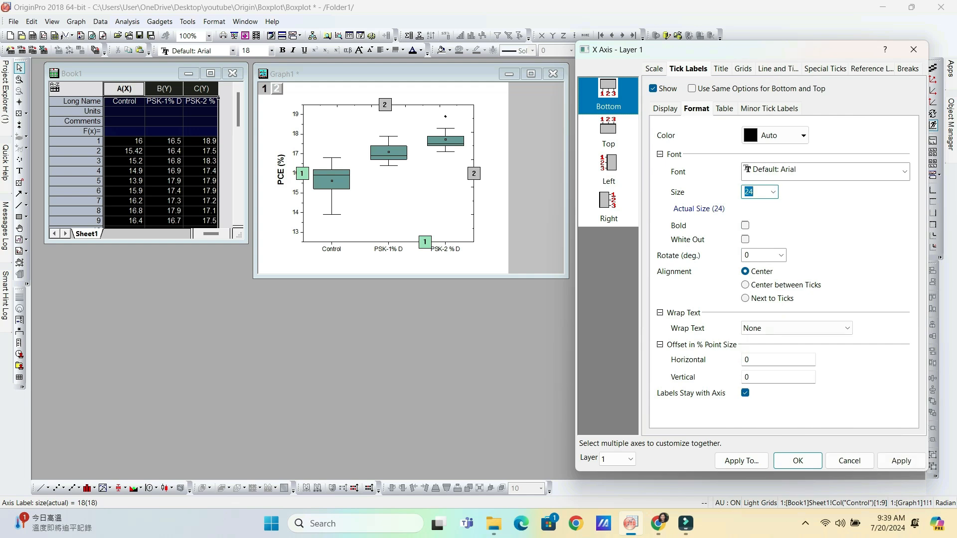
left_click(901, 460)
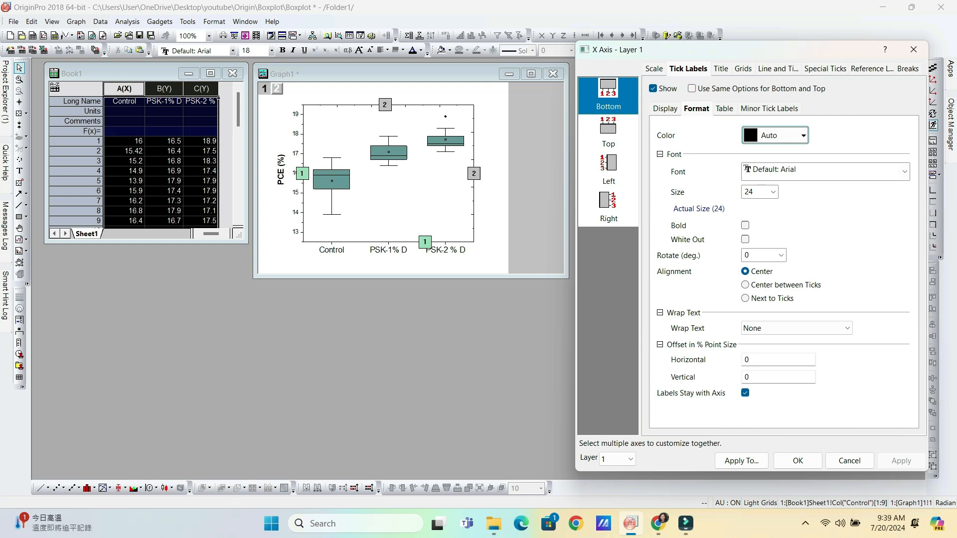
left_click(745, 225)
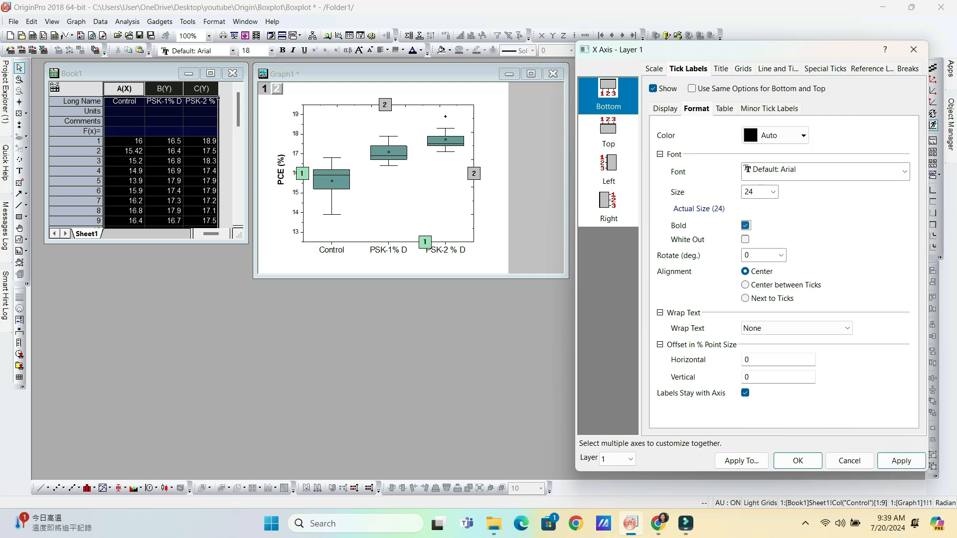
left_click(900, 460)
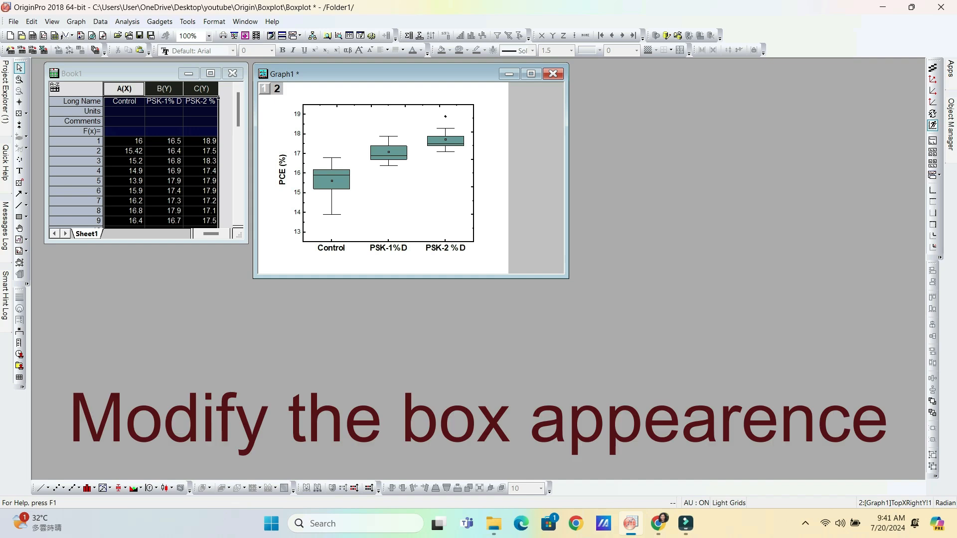
Open the plot details for the grouped box plots and arrange the dialog so the graph stays visible beside it.
left_click(332, 183)
right_click(404, 155)
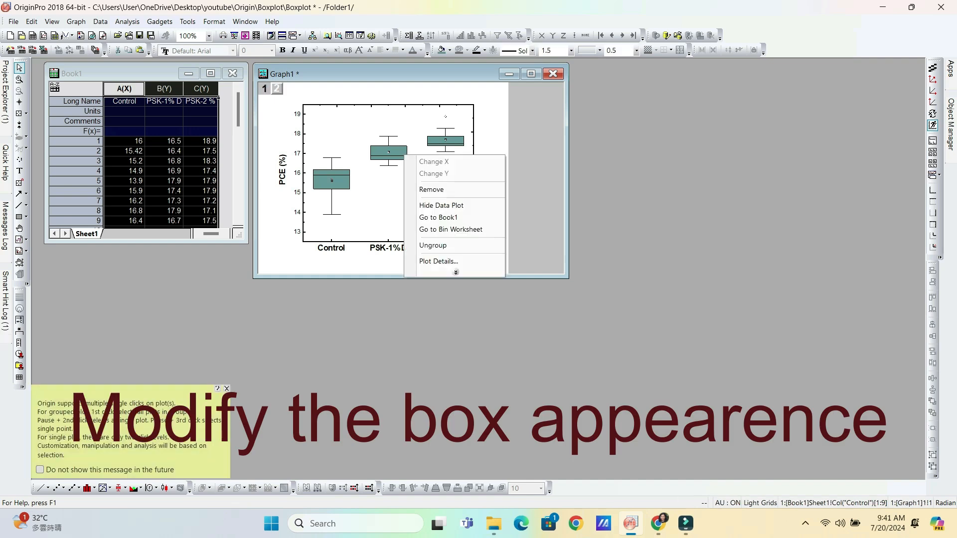
left_click(439, 261)
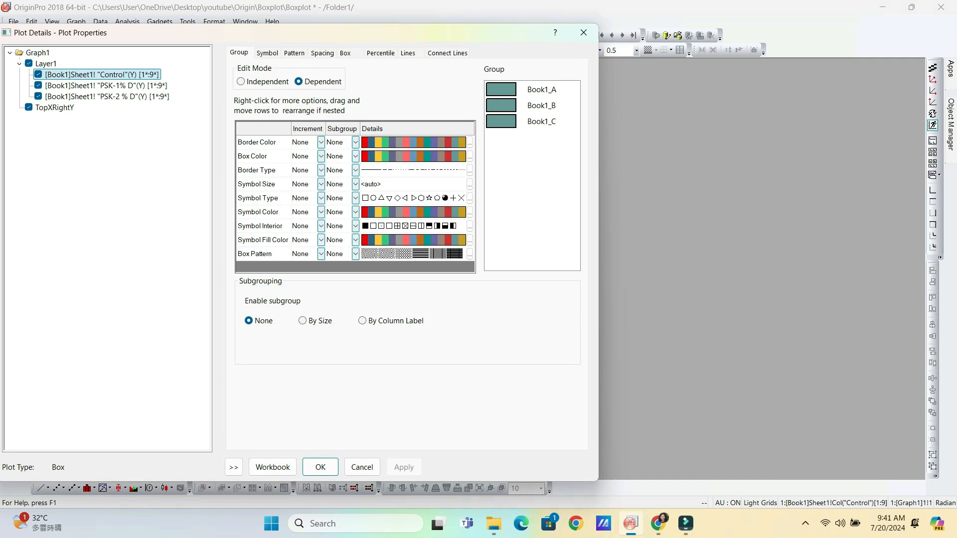
left_click_drag(406, 34, 755, 40)
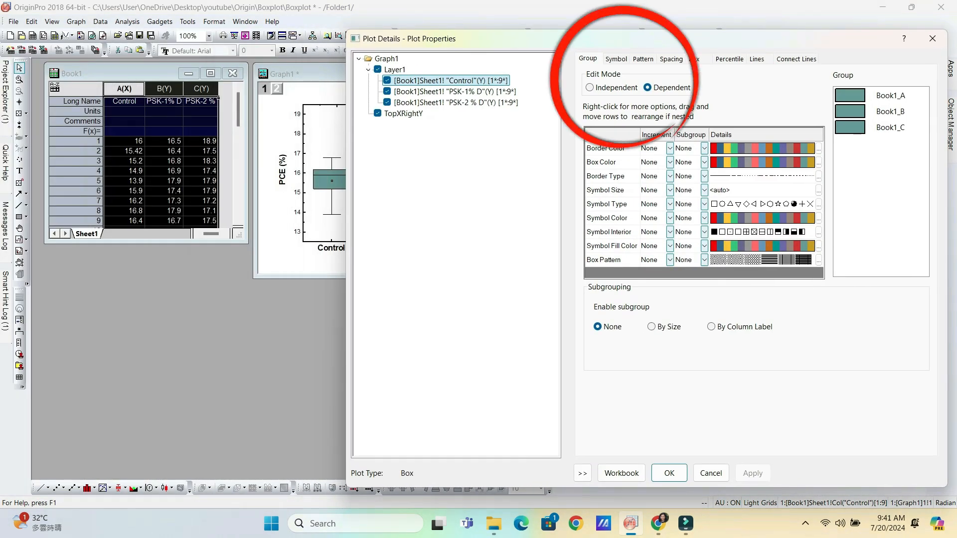
left_click_drag(348, 229, 549, 229)
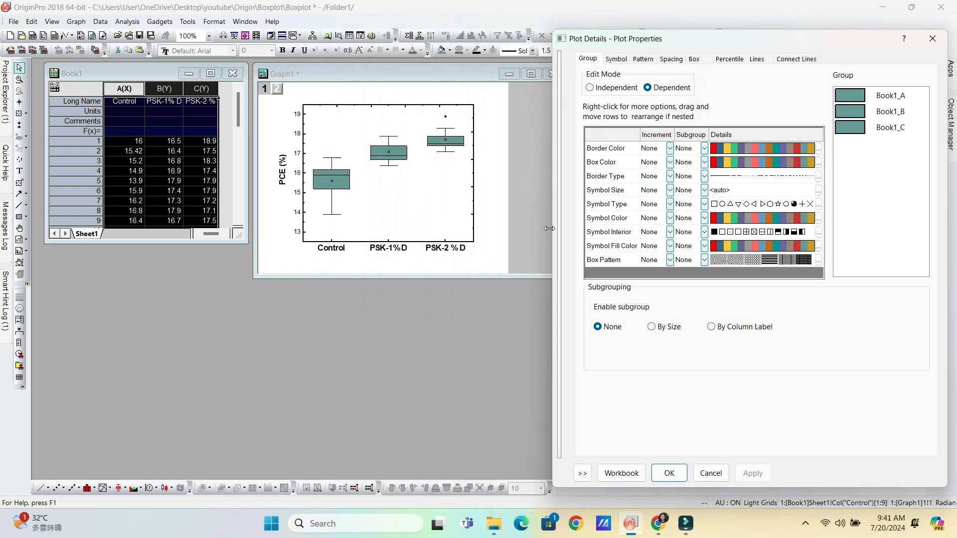
Change the box plots' outlier symbol to an open square with a centre dot at size 15.
left_click(617, 59)
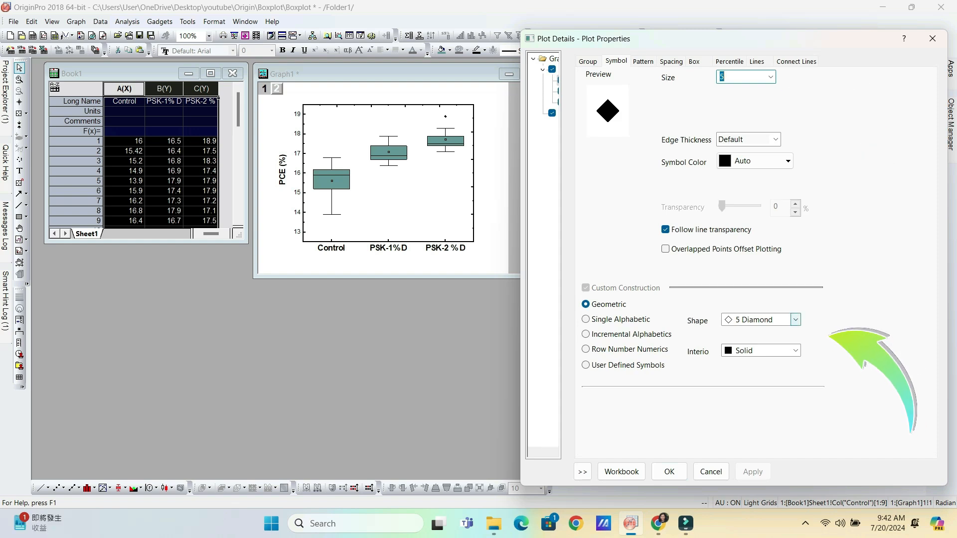
left_click(796, 319)
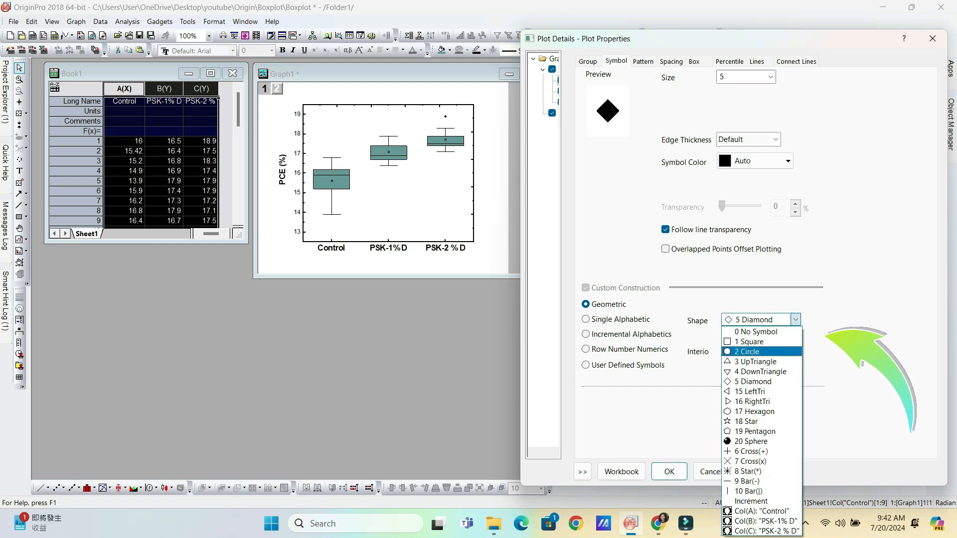
left_click(795, 319)
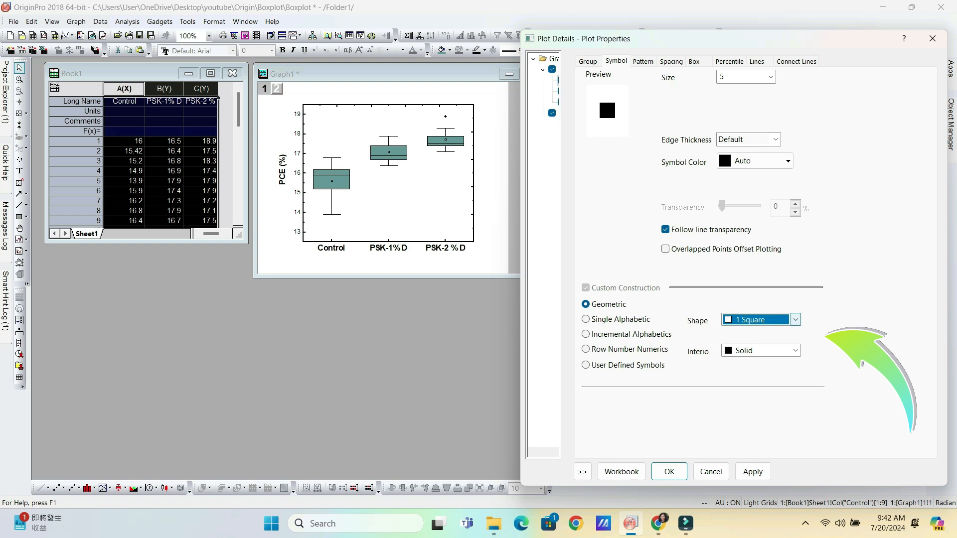
left_click(795, 320)
left_click(762, 342)
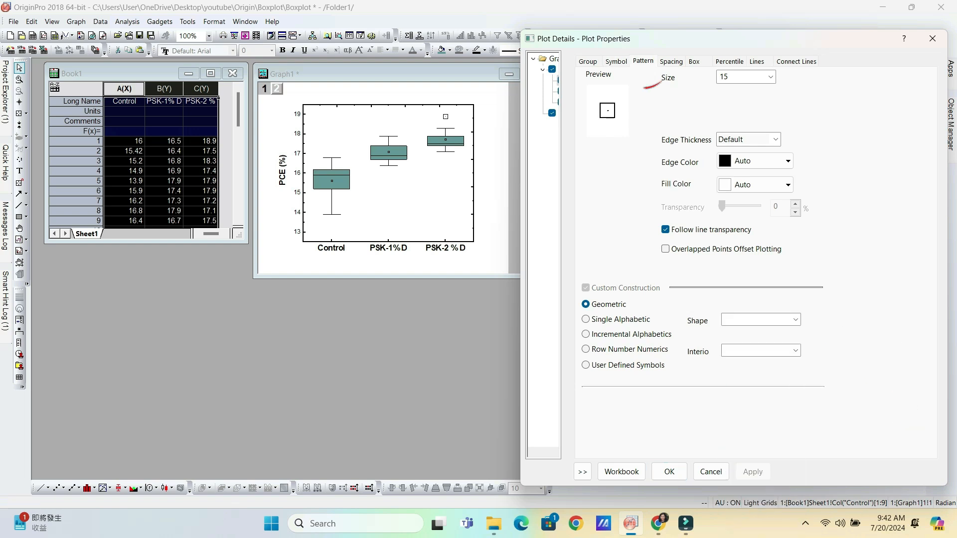
Set both the fill colour and the border colour of the boxes to Red.
left_click(643, 60)
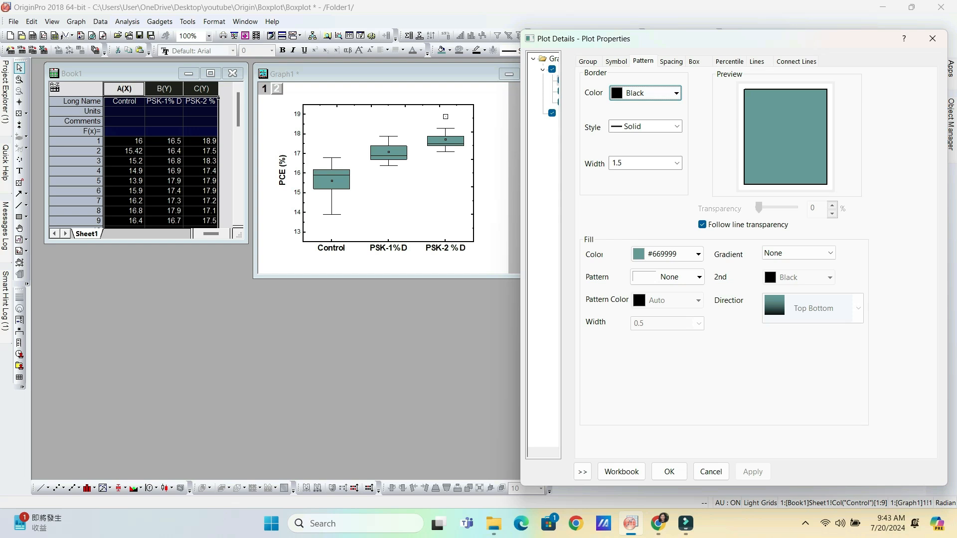
left_click(668, 254)
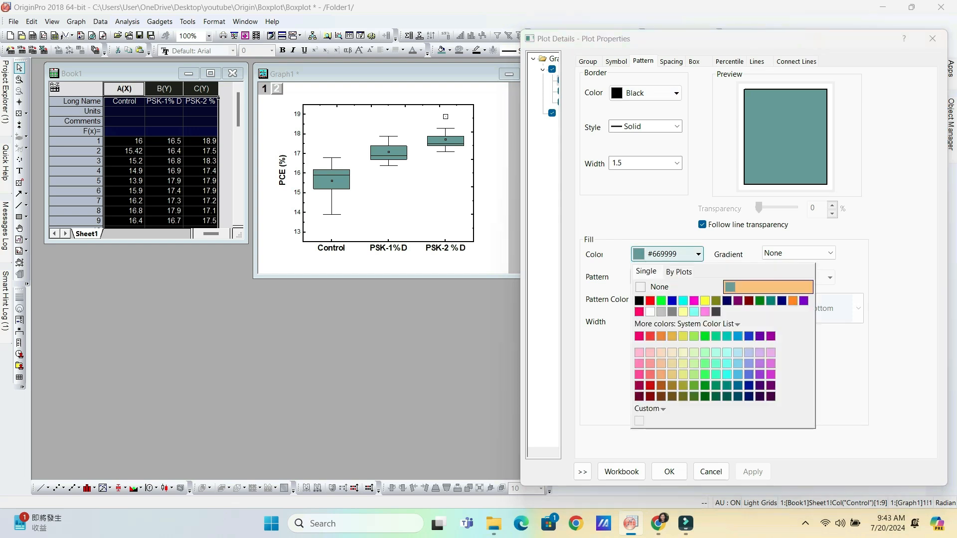
left_click(639, 312)
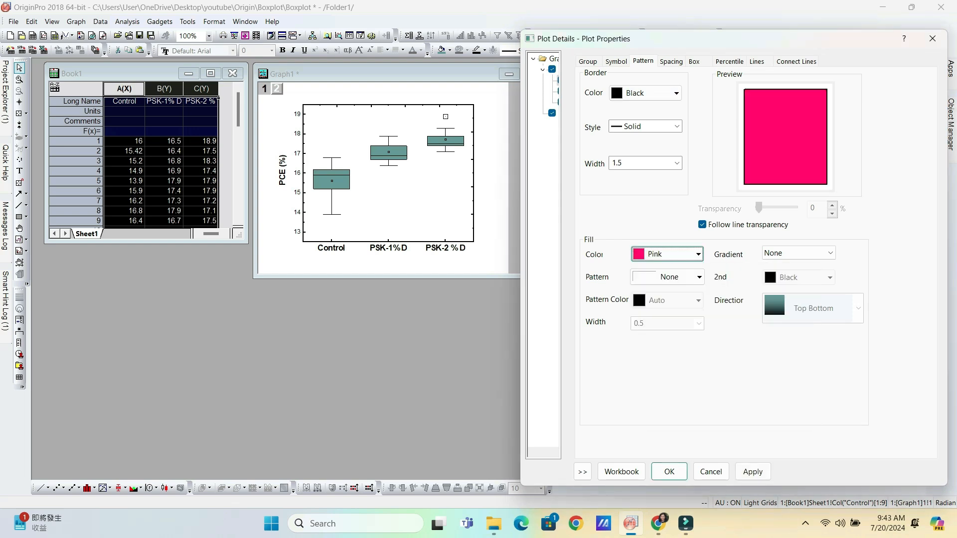
left_click(668, 254)
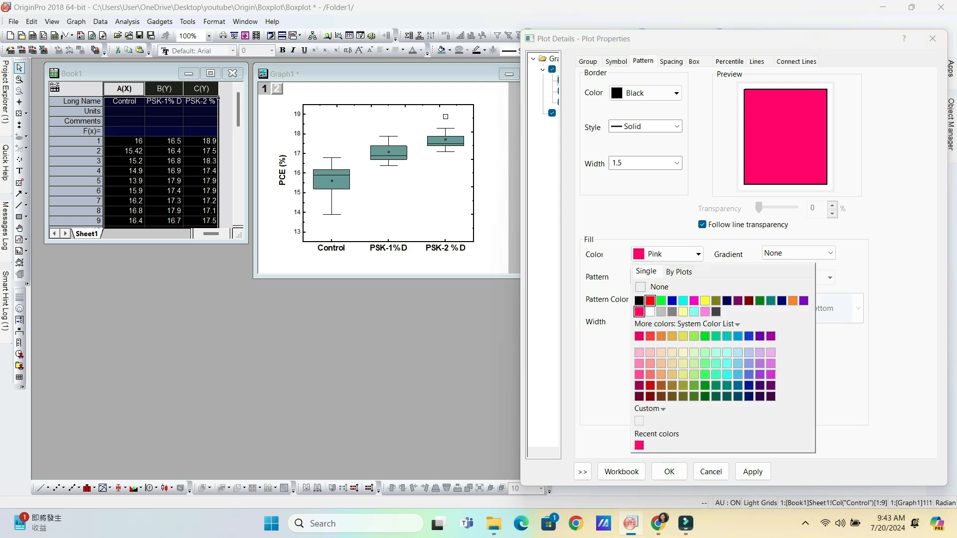
left_click(650, 301)
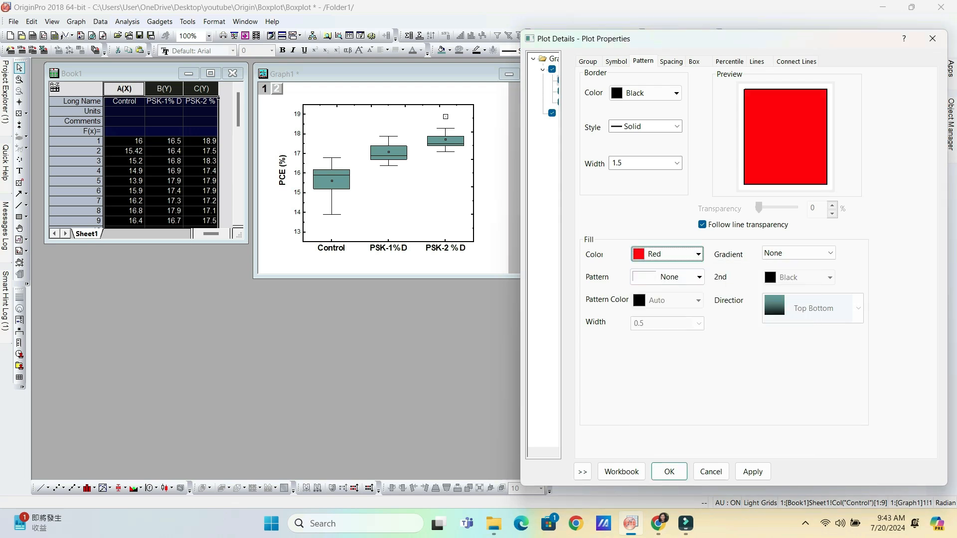
left_click(648, 93)
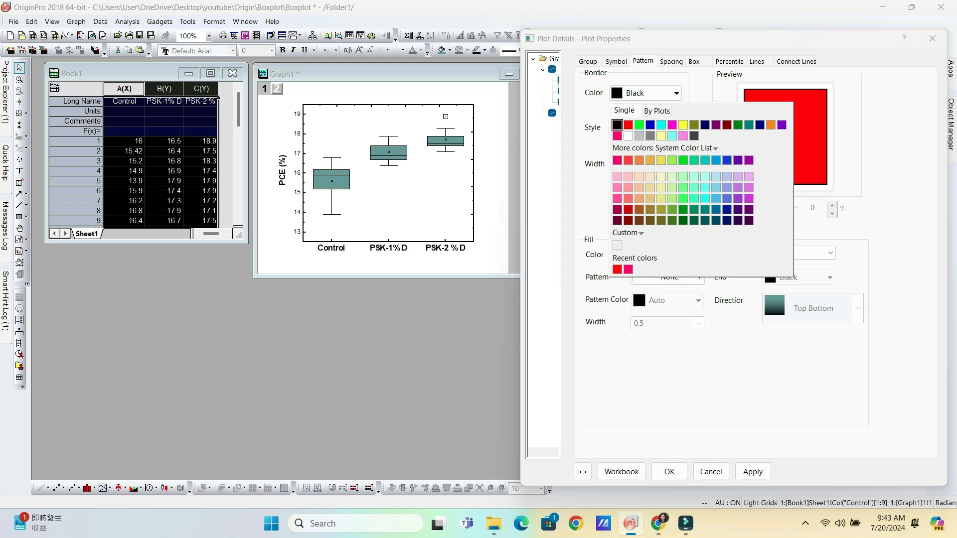
left_click(628, 125)
Give the box fill a Two Colors gradient with #008C5F as the second colour and Top Bottom as the direction.
left_click(798, 253)
left_click(798, 289)
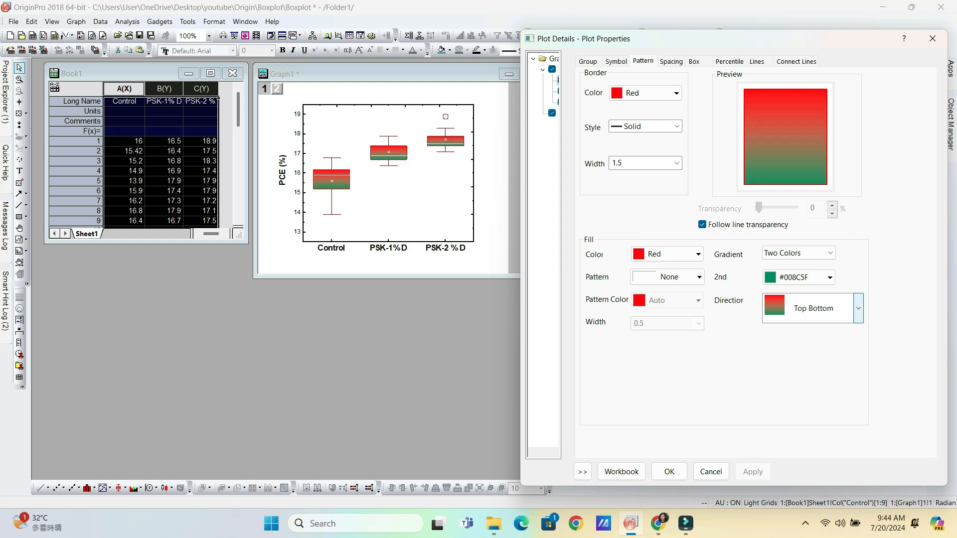
left_click(858, 309)
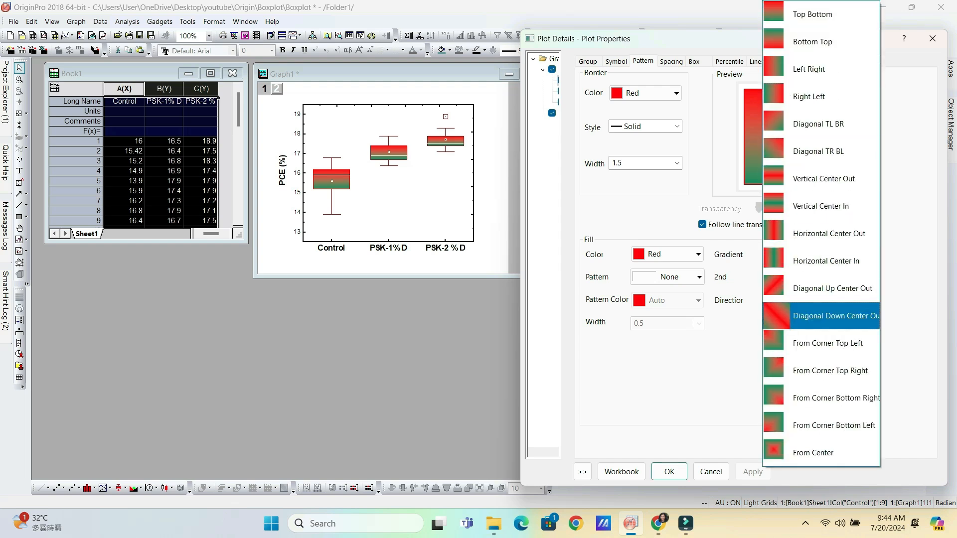
left_click(848, 344)
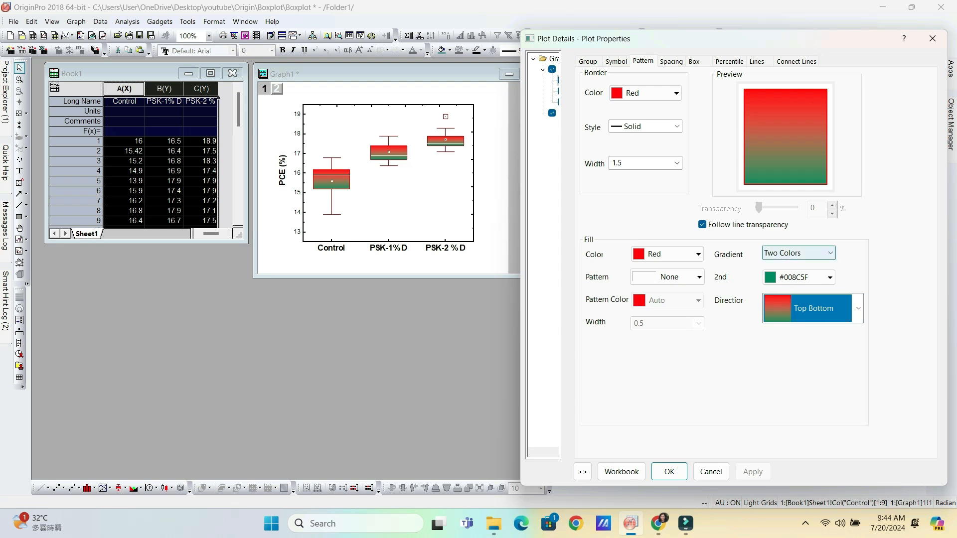
Set the gap between boxes to 5 % and apply it to the graph.
left_click(671, 61)
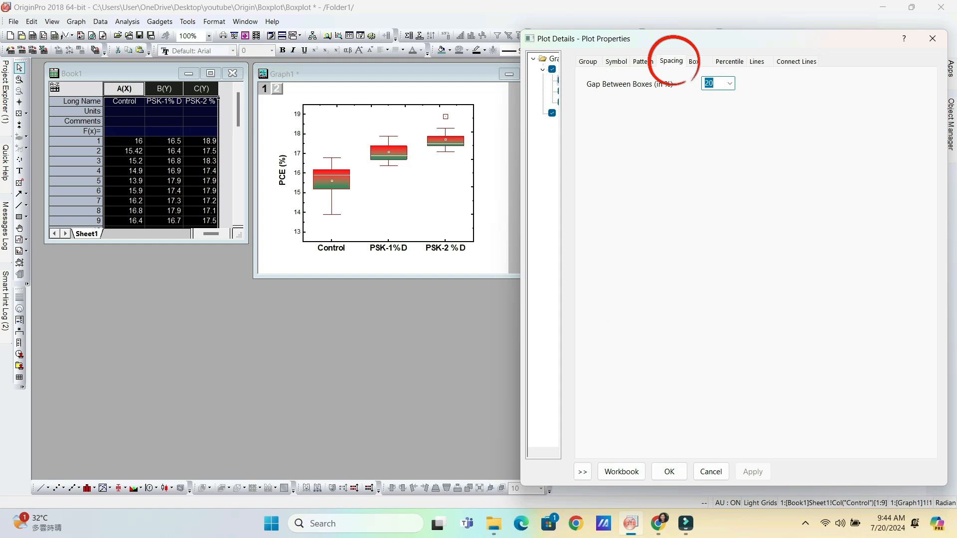
left_click(730, 83)
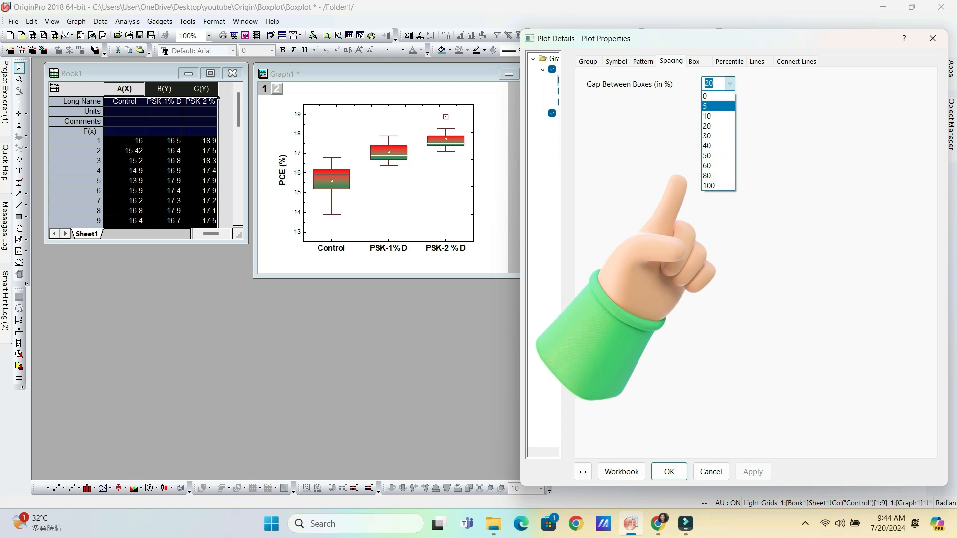
left_click(705, 106)
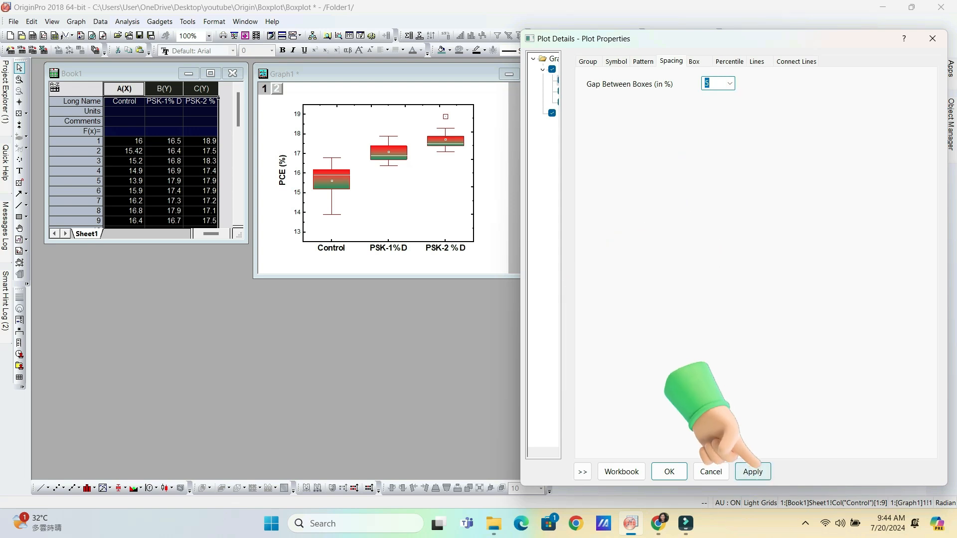
left_click(755, 475)
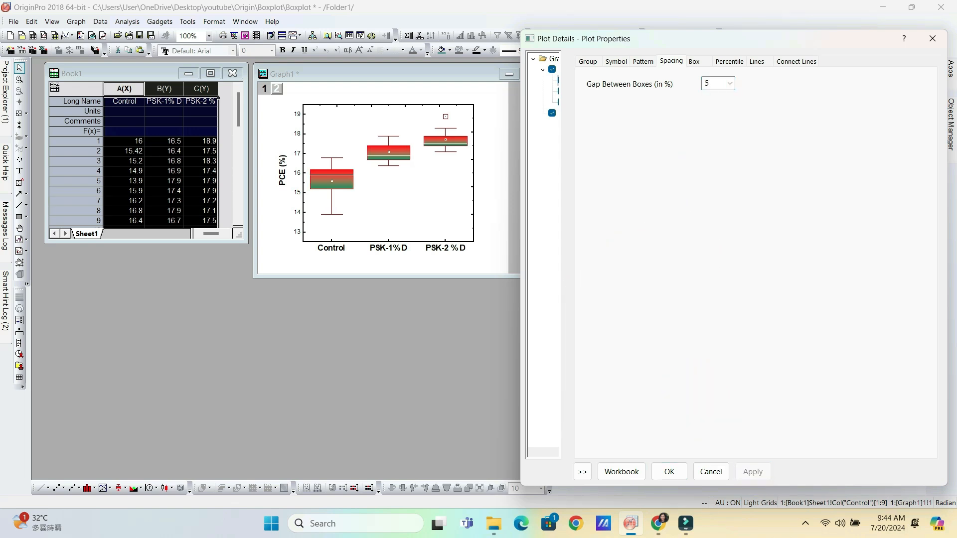
Set the gap between boxes to 50 % and apply it to the graph.
left_click(730, 83)
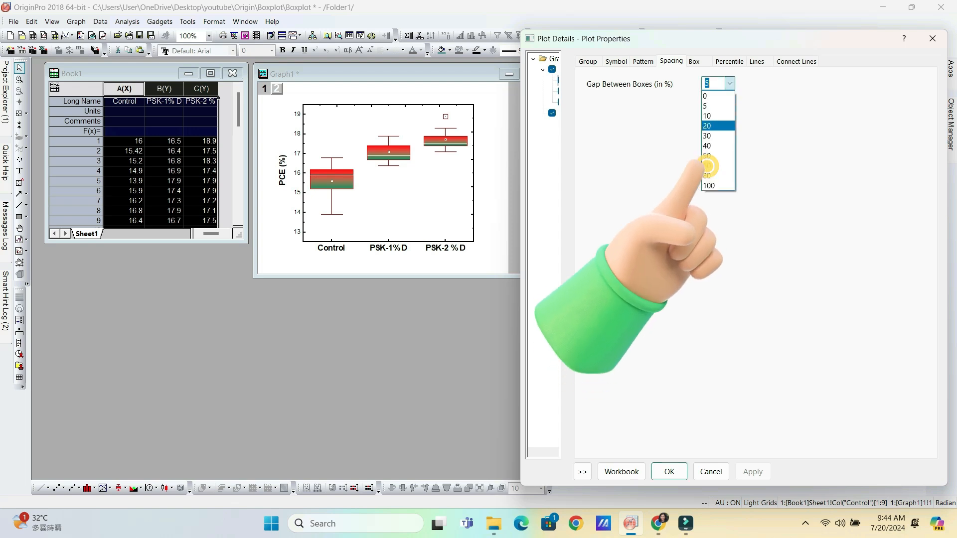
left_click(707, 156)
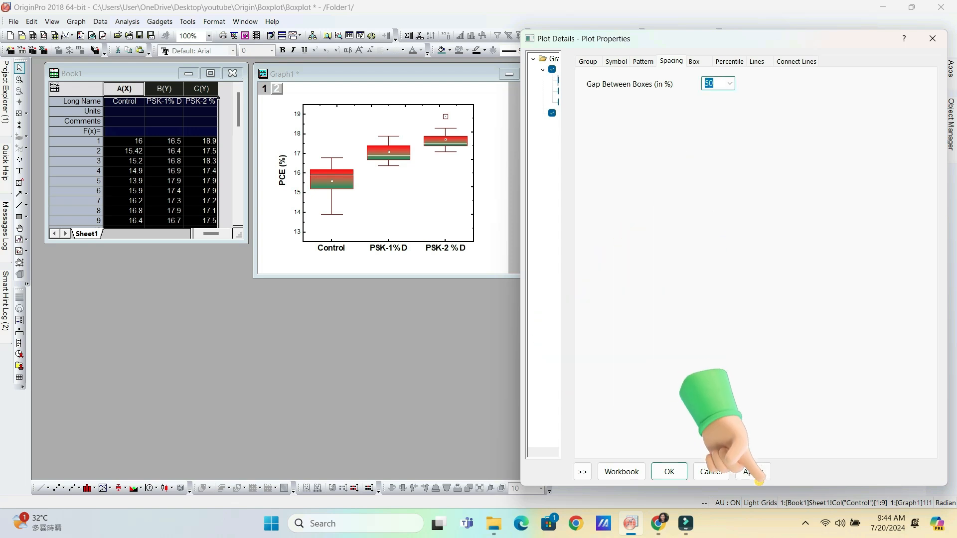
left_click(752, 471)
Set the box plot type to Data and apply it to the graph.
key("ctrl+Tab")
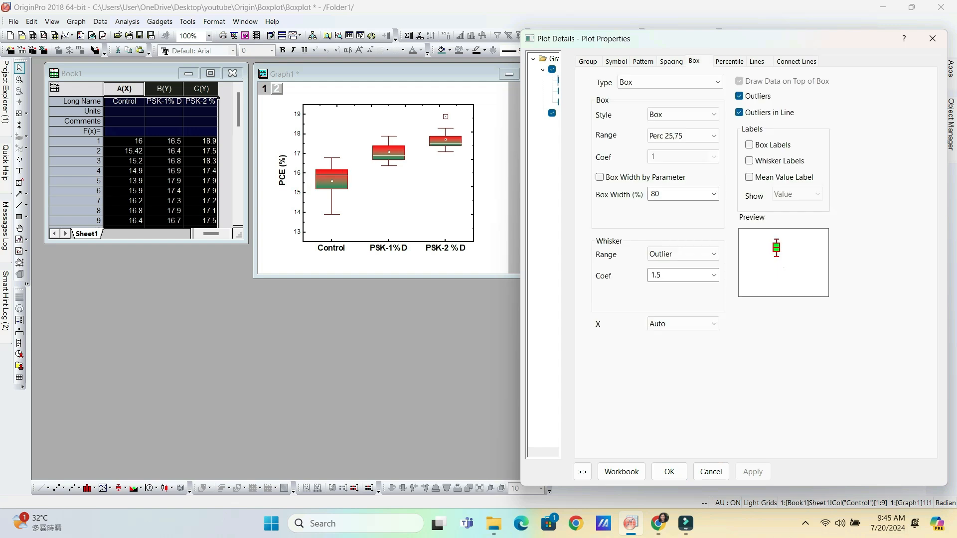
left_click(708, 80)
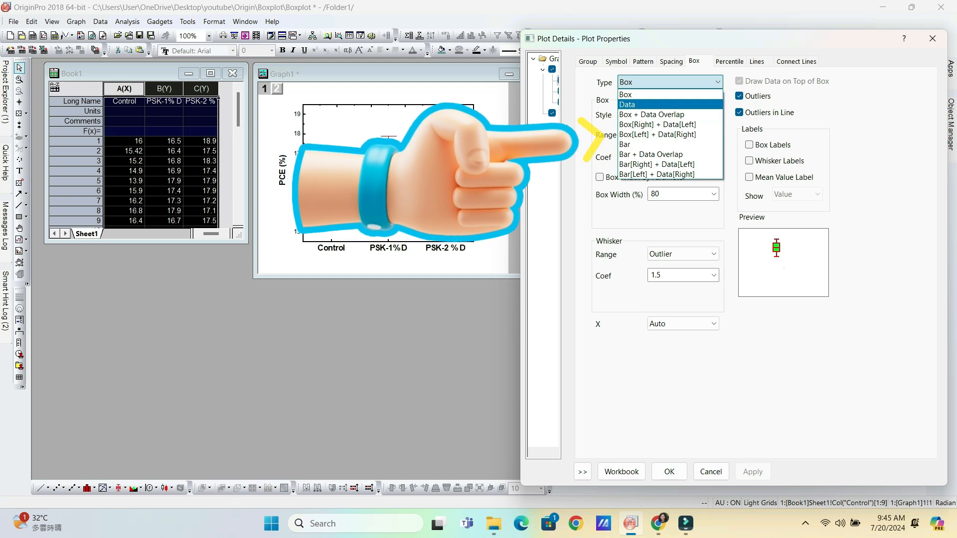
key("Return")
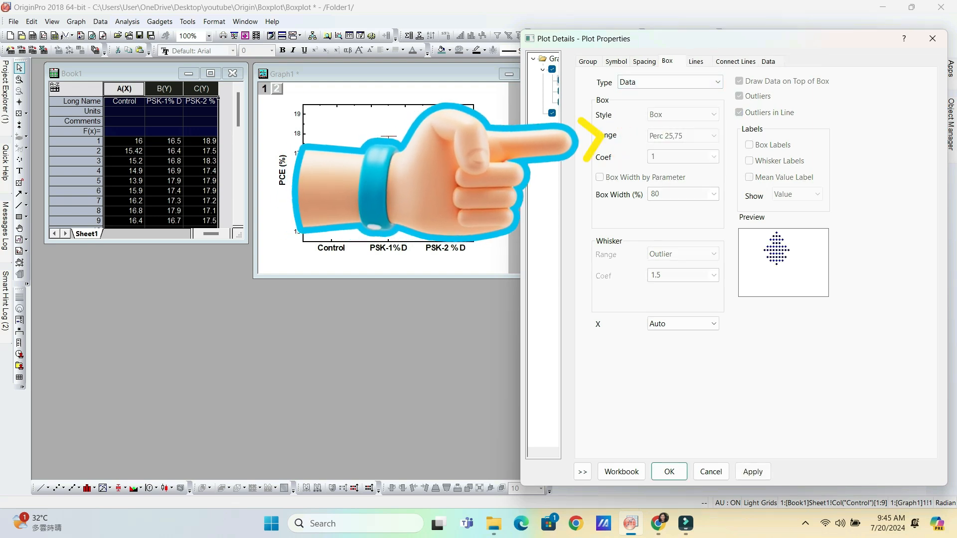
left_click(752, 472)
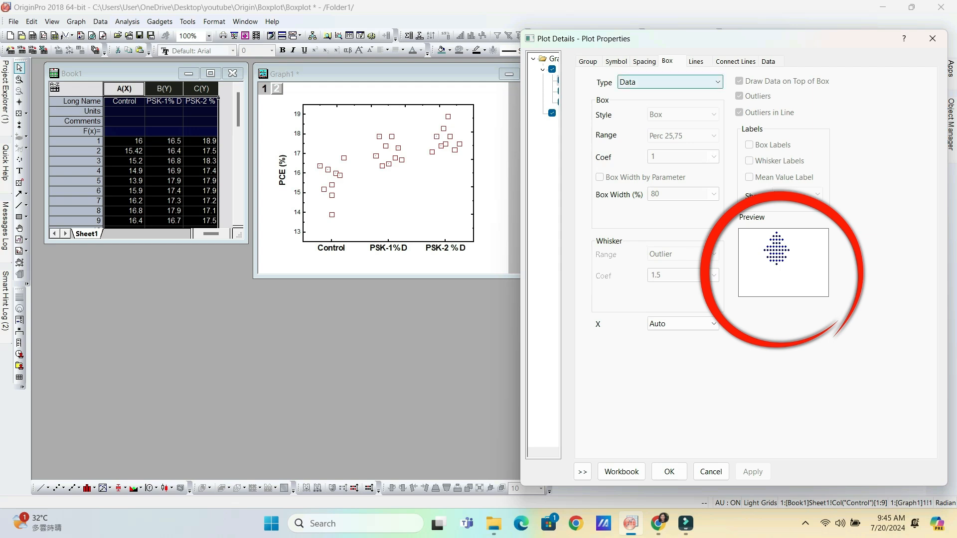
Try the Box[Right] + Data[Left] type, and set the plot type to Box + Data Overlap and apply it.
key("alt+Down")
key("Down")
key("Down")
key("Return")
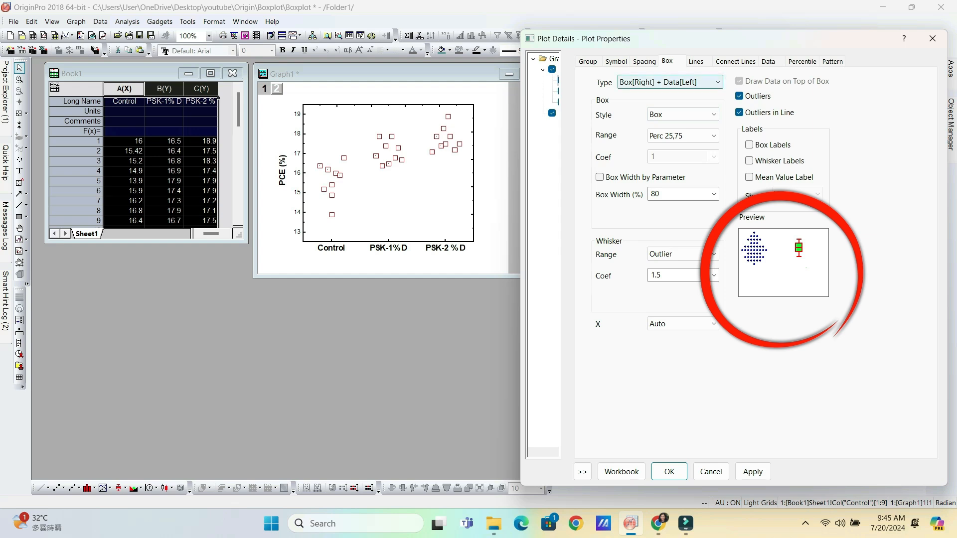
key("alt+Down")
key("Up")
key("Return")
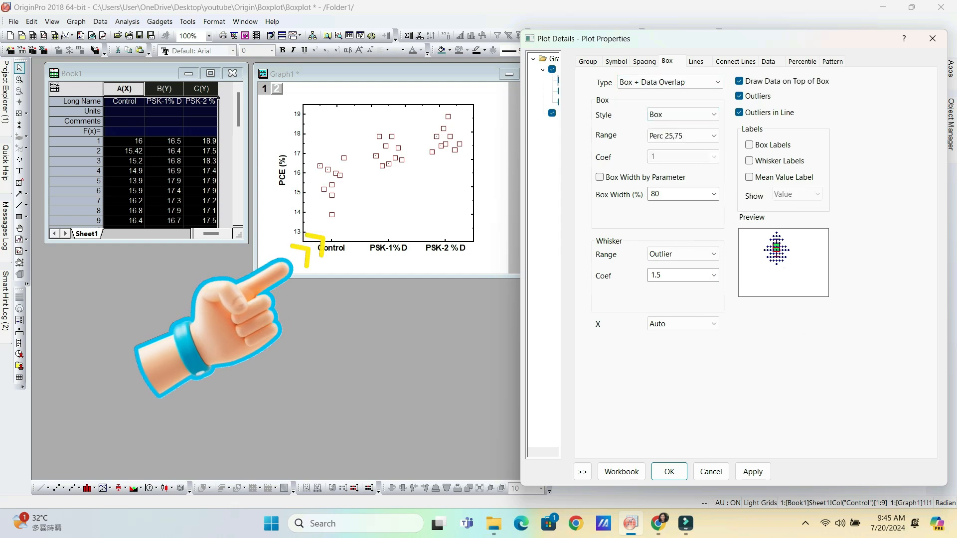
left_click(752, 471)
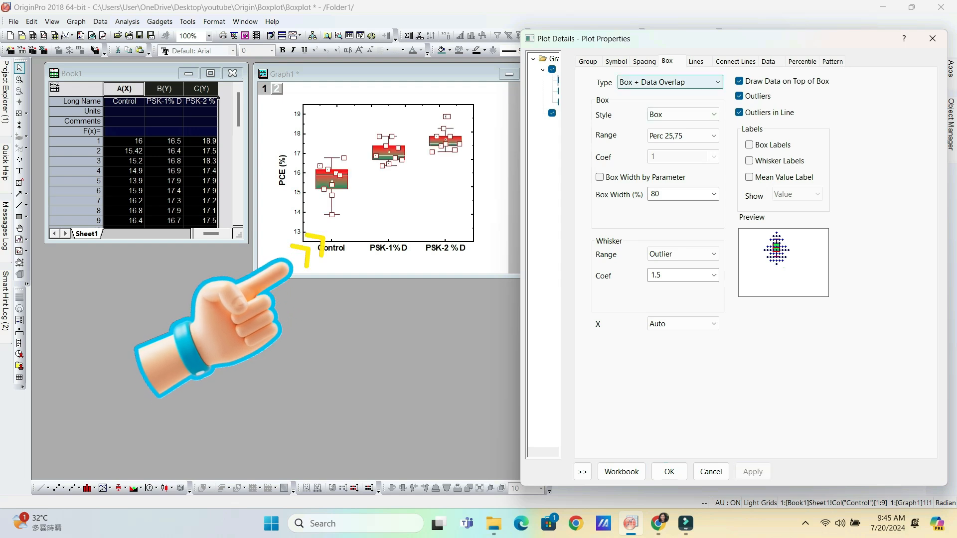
Try the plot types Bar, Bar + Data Overlap, Bar[Right] + Data[Left] and Bar[Left] + Data[Right].
left_click(668, 82)
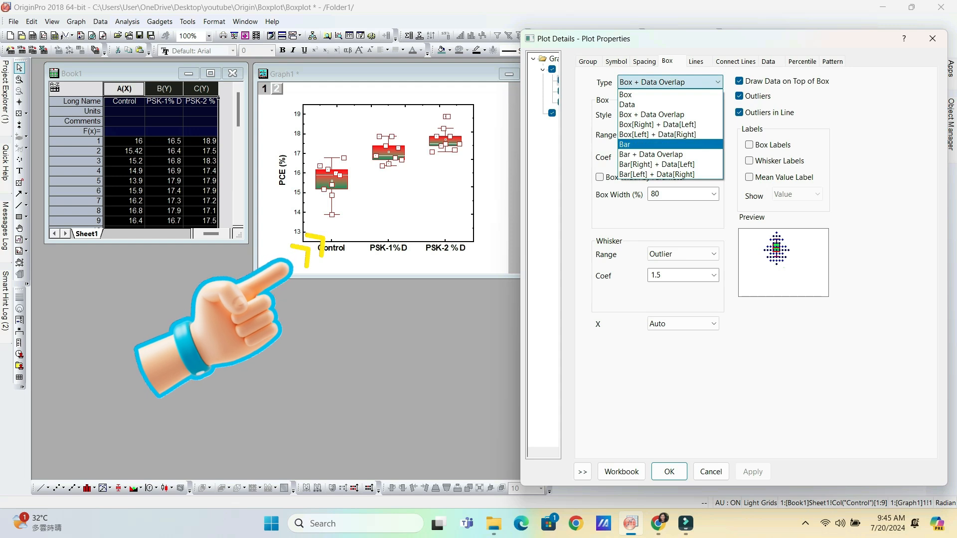
left_click(643, 144)
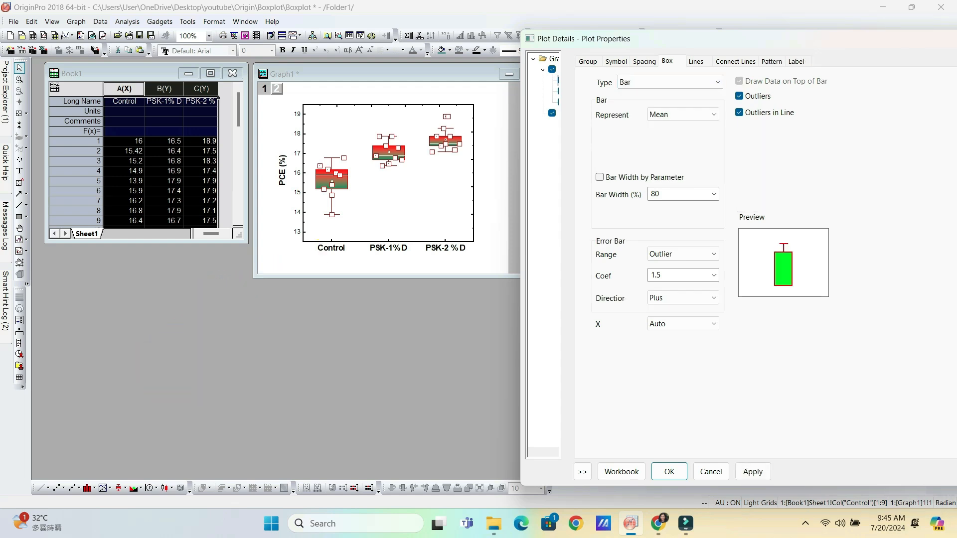
left_click(668, 82)
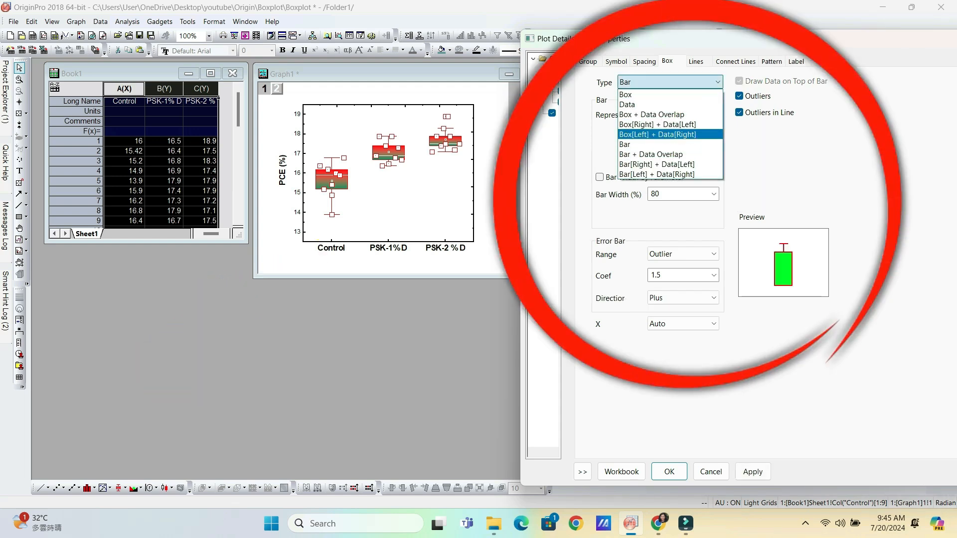
left_click(650, 154)
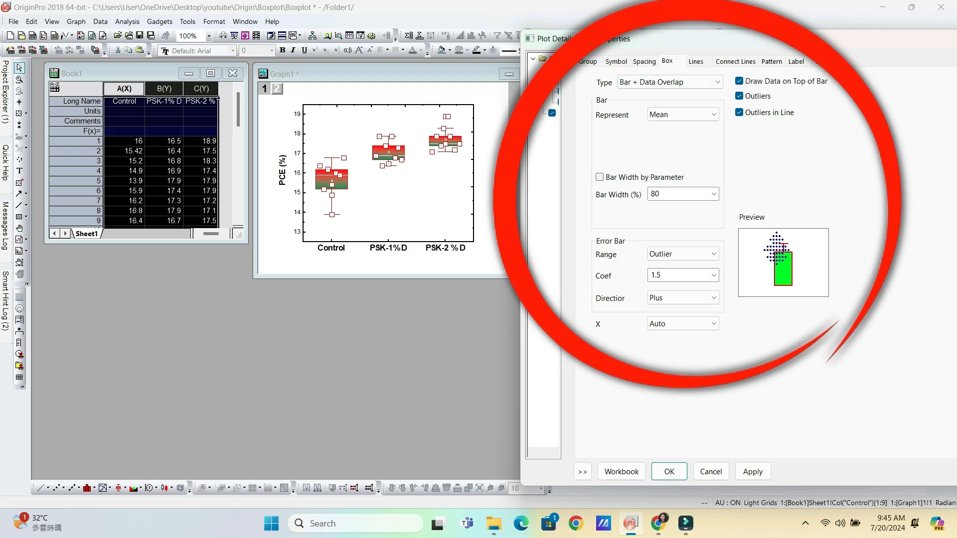
left_click(668, 82)
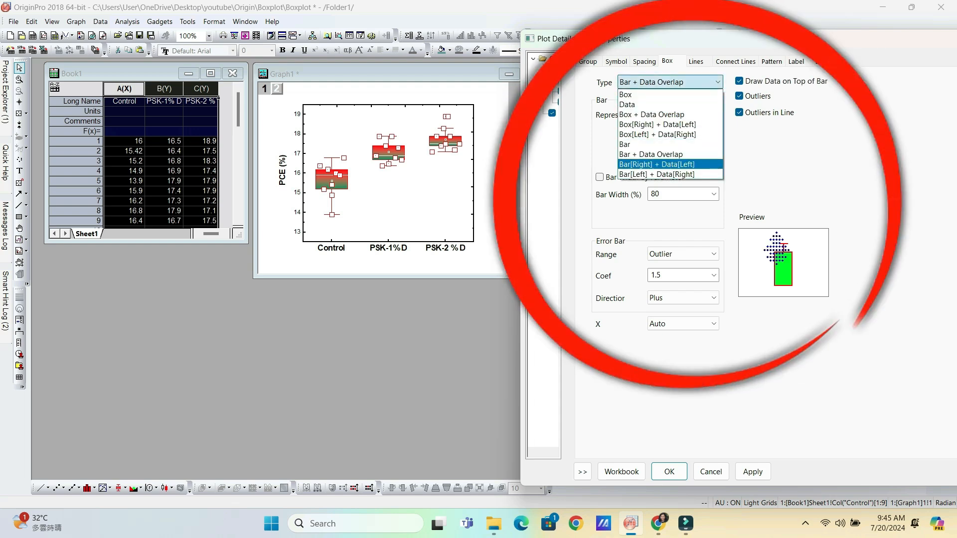
left_click(653, 164)
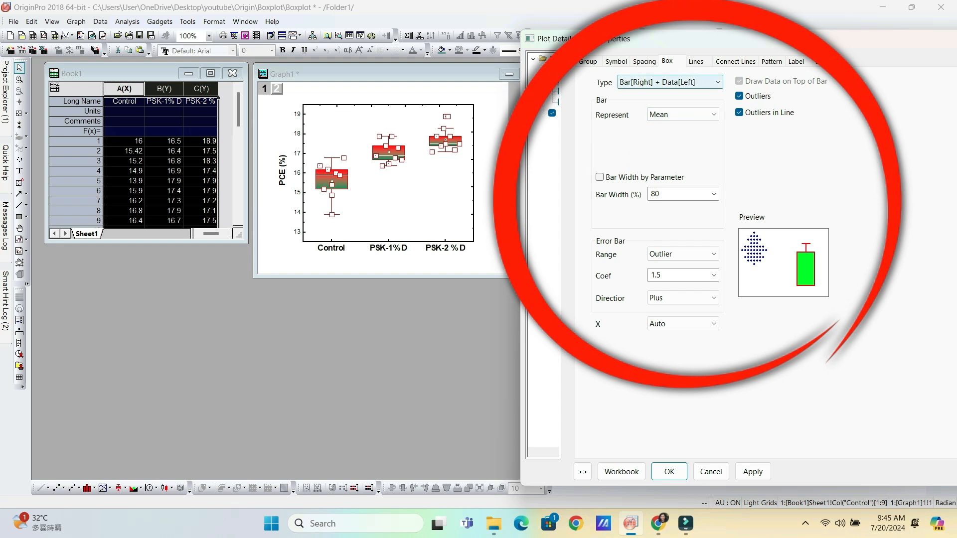
left_click(668, 81)
left_click(654, 175)
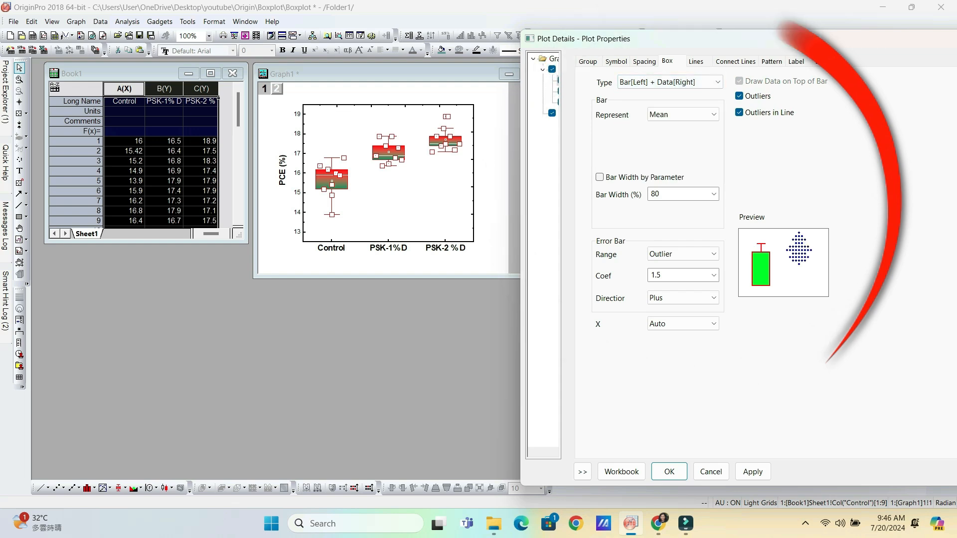
Set the plot type to Box with the I-shaped Box style and apply it to the graph.
left_click(668, 82)
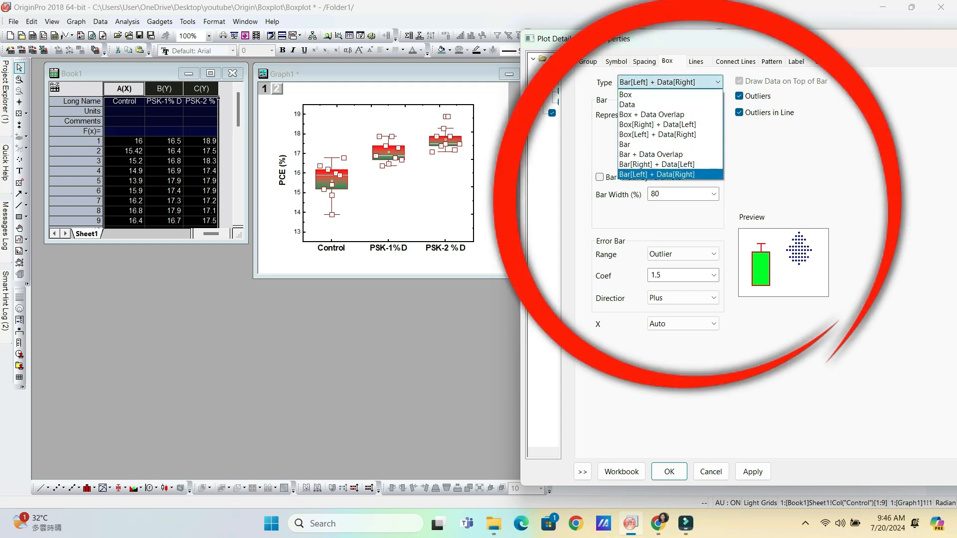
left_click(648, 95)
left_click(683, 114)
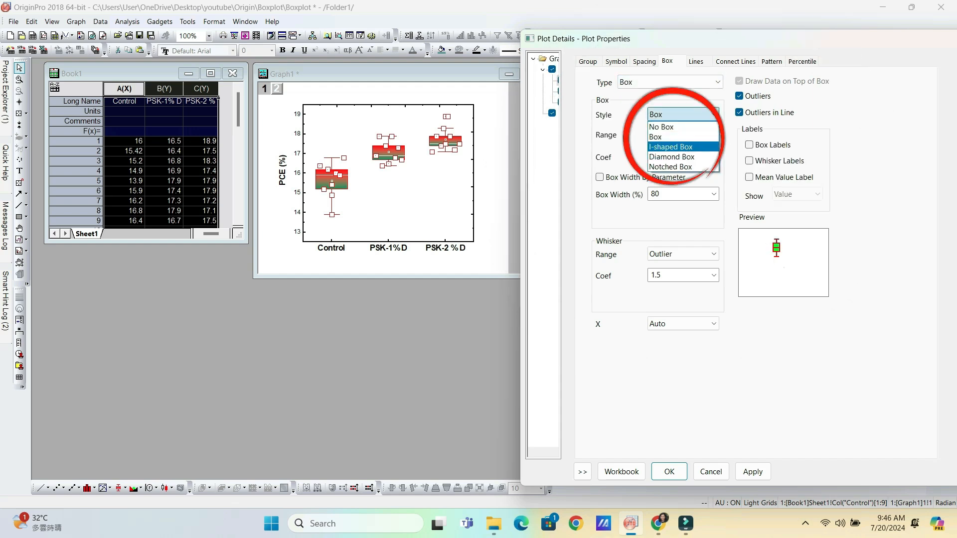
left_click(670, 147)
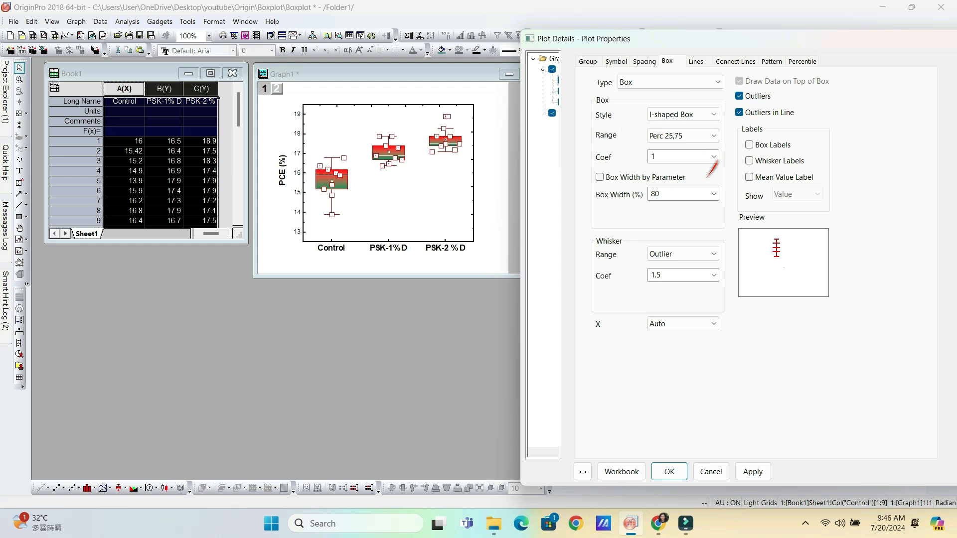
left_click(753, 472)
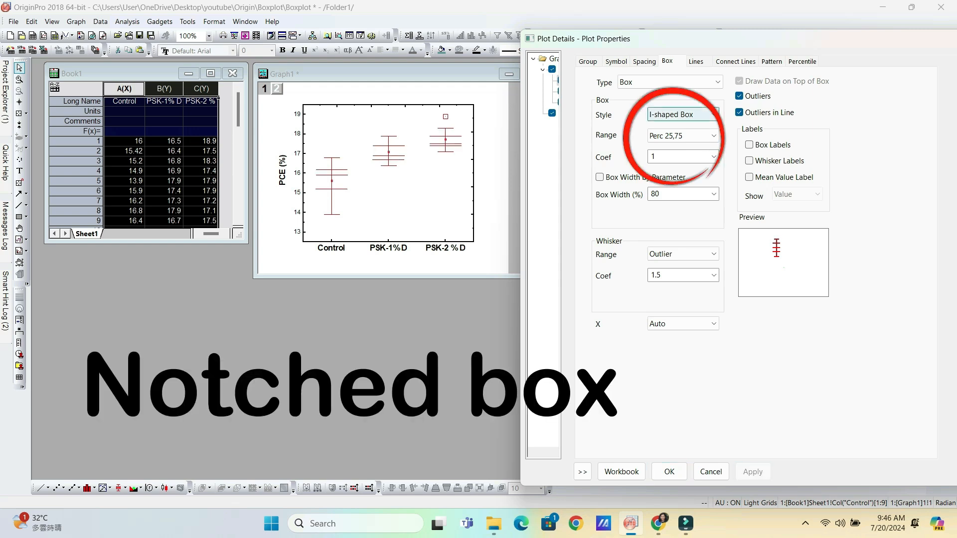
Try the Diamond Box and Notched Box styles, and set the box style to Box.
left_click(683, 114)
left_click(678, 156)
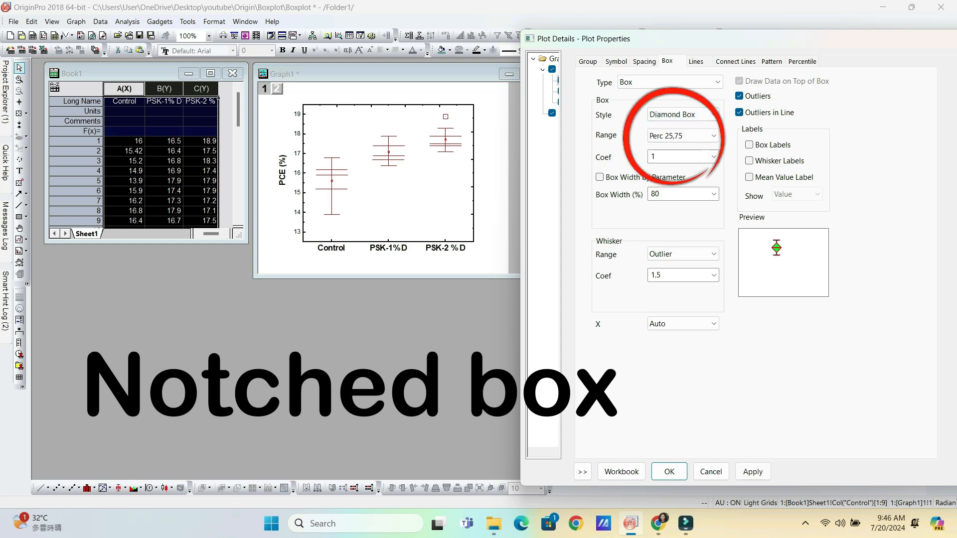
left_click(683, 115)
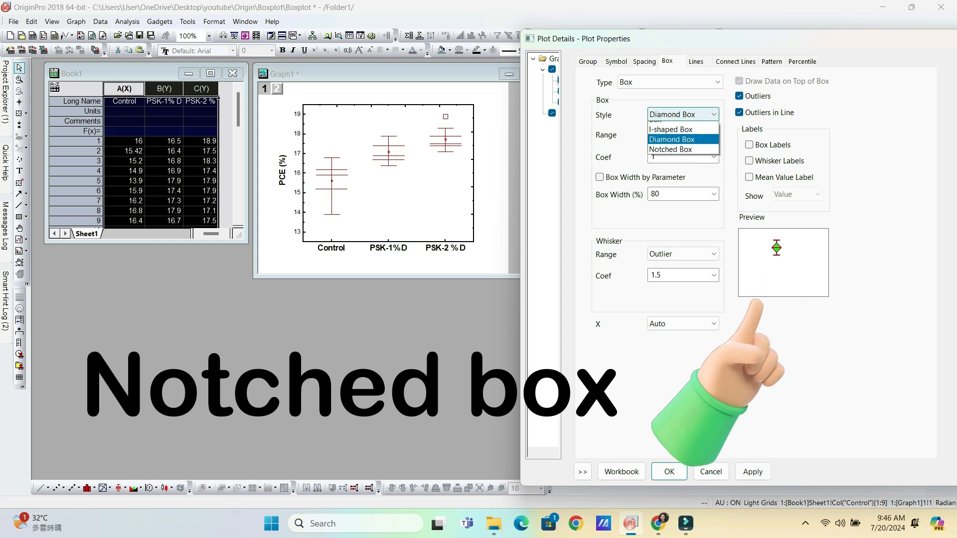
left_click(670, 166)
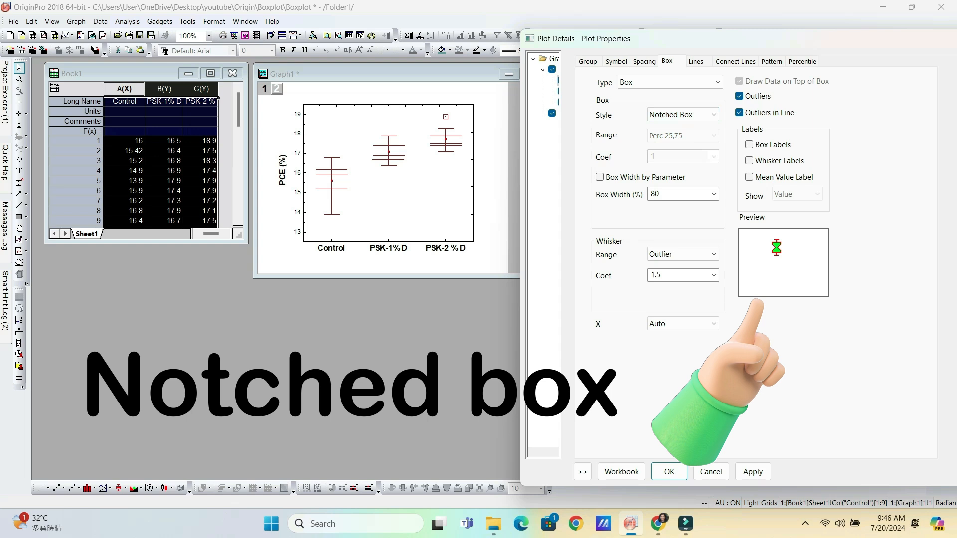
left_click(683, 115)
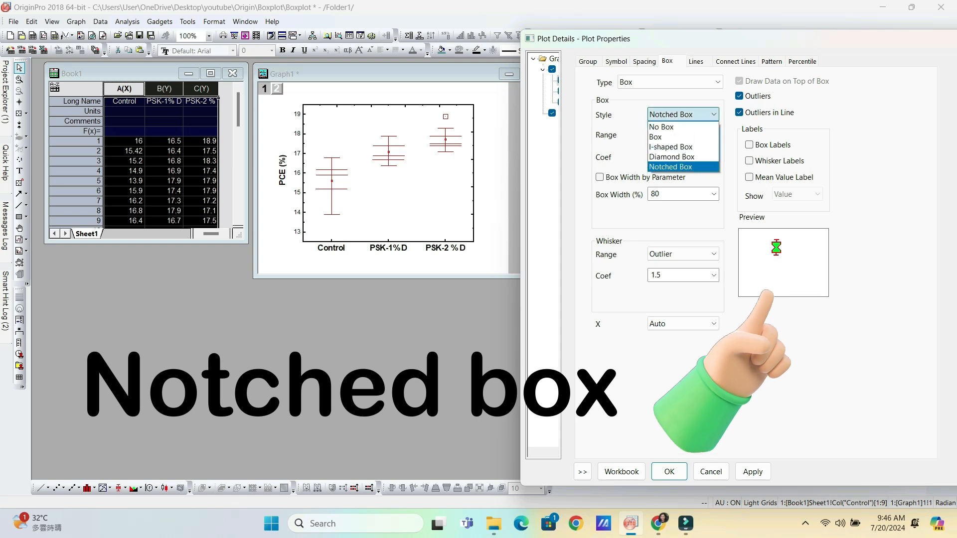
left_click(670, 137)
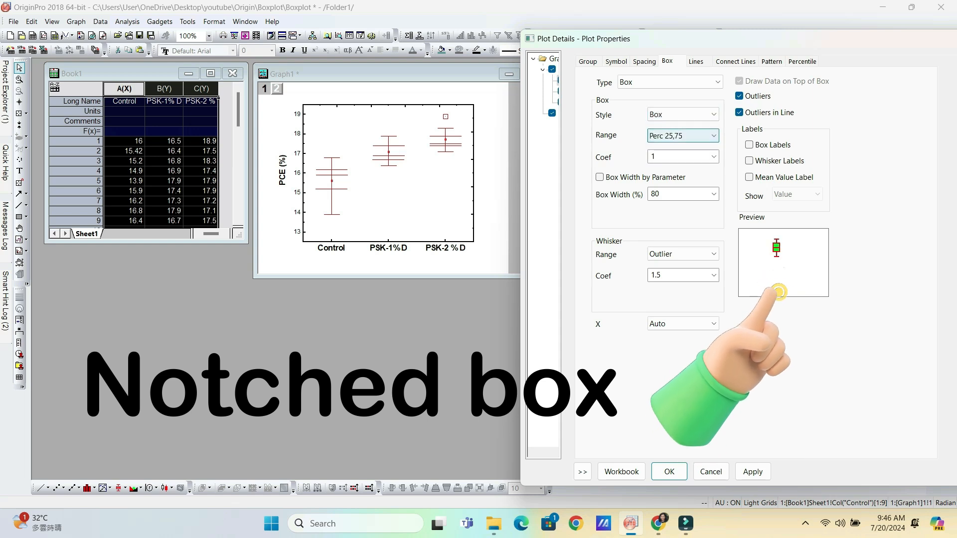
Set the box range to Constant and the box width to 5 %, and apply both to the graph.
left_click(683, 135)
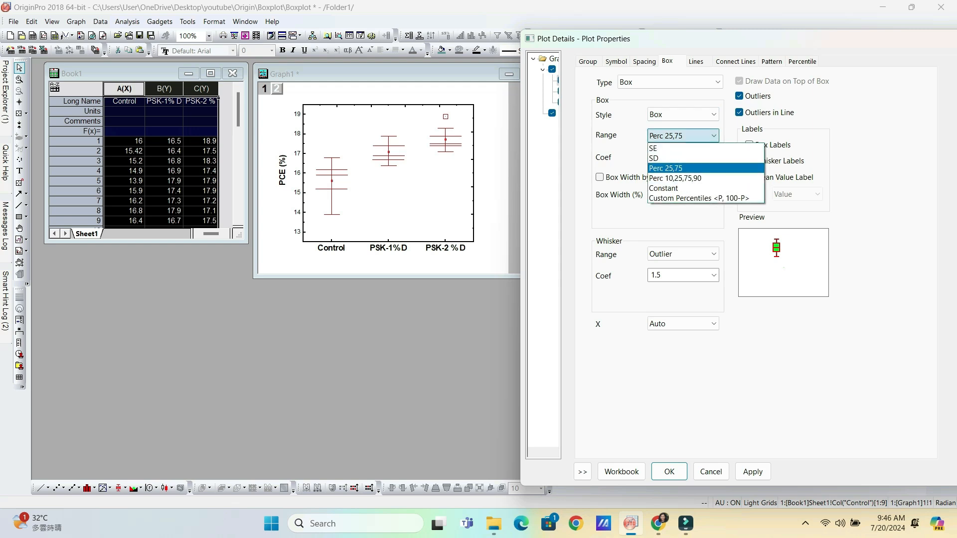
left_click(678, 148)
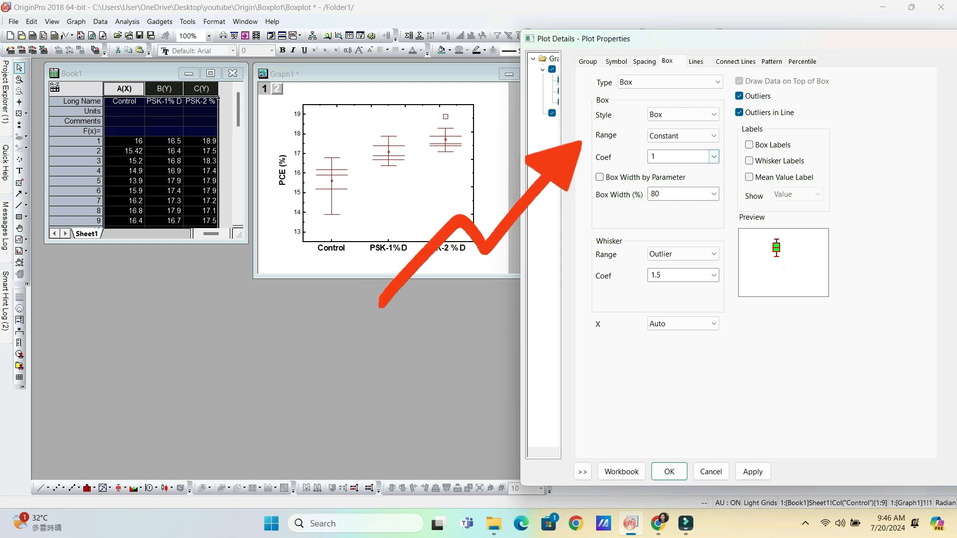
left_click(714, 194)
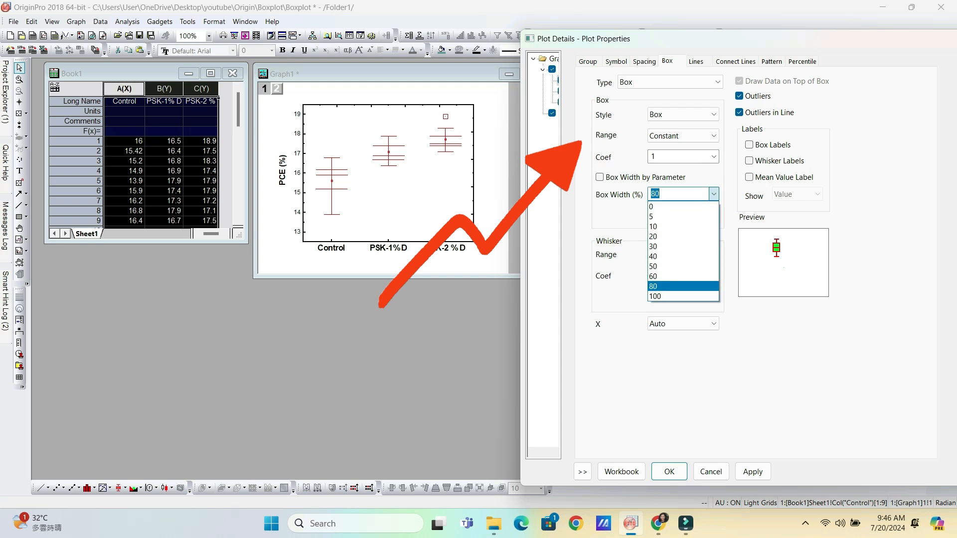
left_click(683, 296)
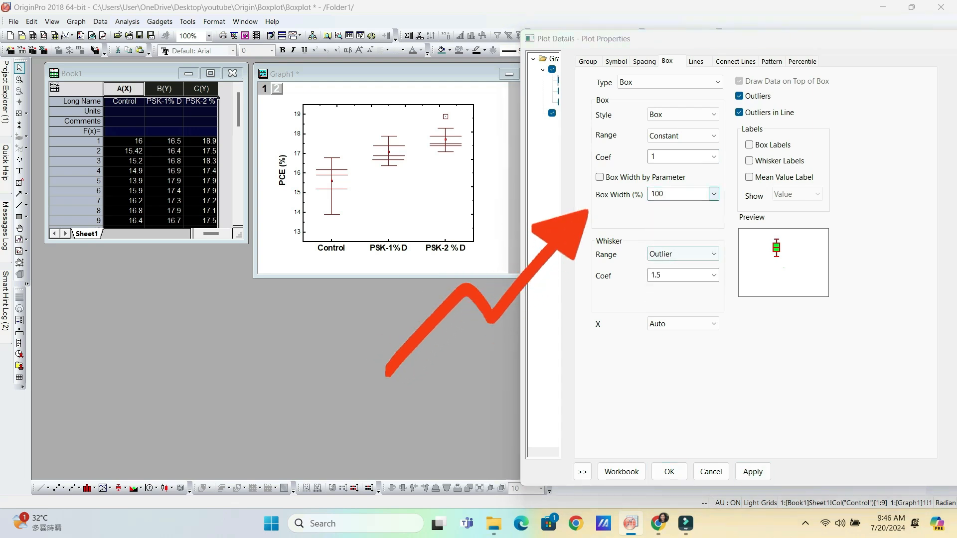
left_click(714, 194)
left_click(714, 194)
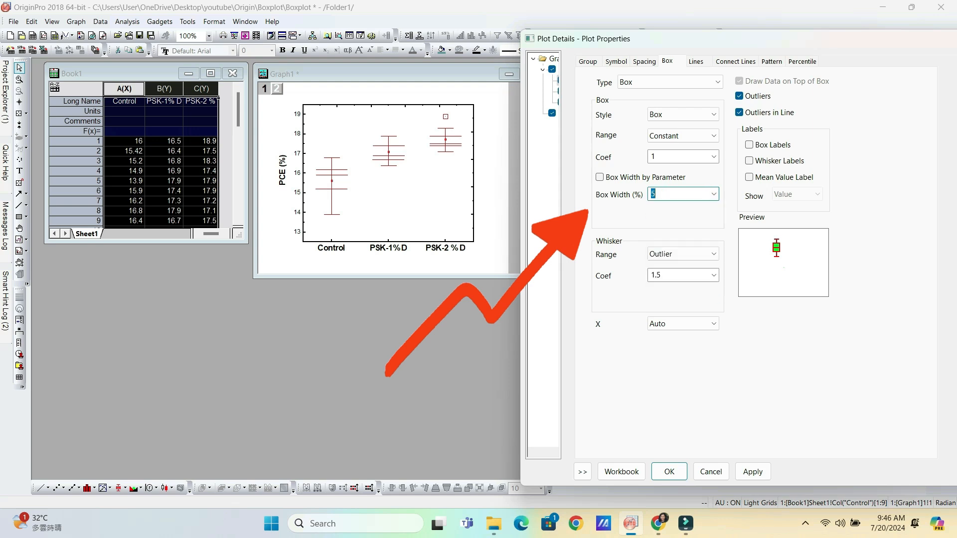
left_click(753, 472)
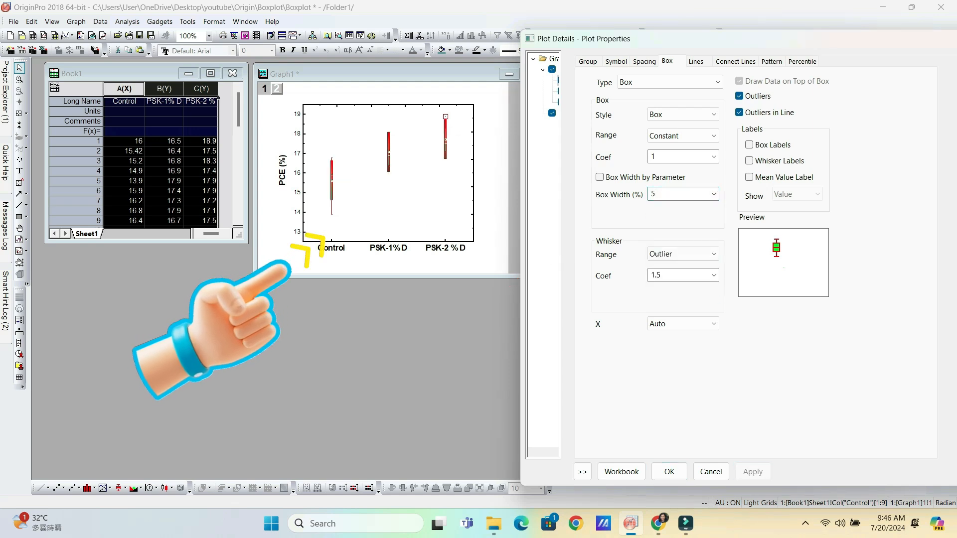
Set the box width to 80 % and apply it to the graph.
left_click(714, 194)
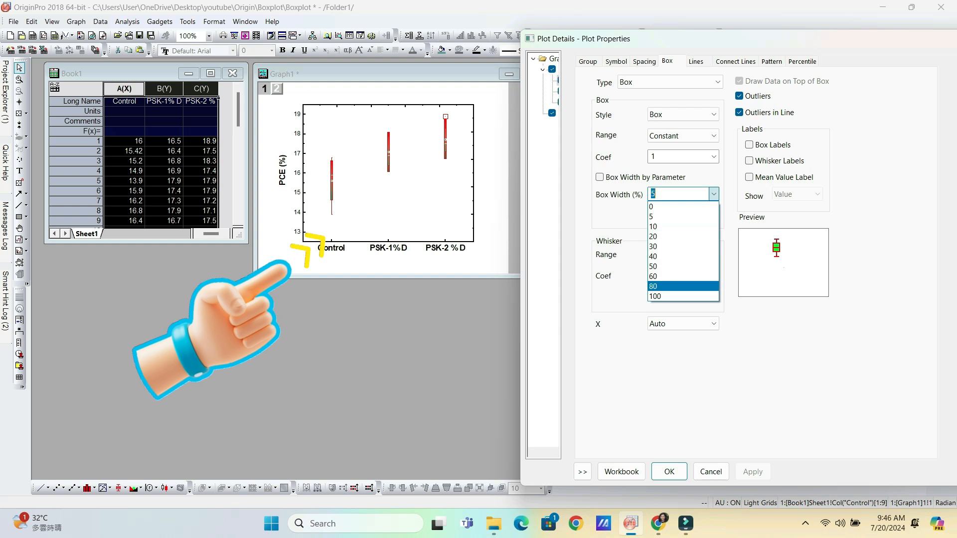
left_click(683, 286)
left_click(753, 471)
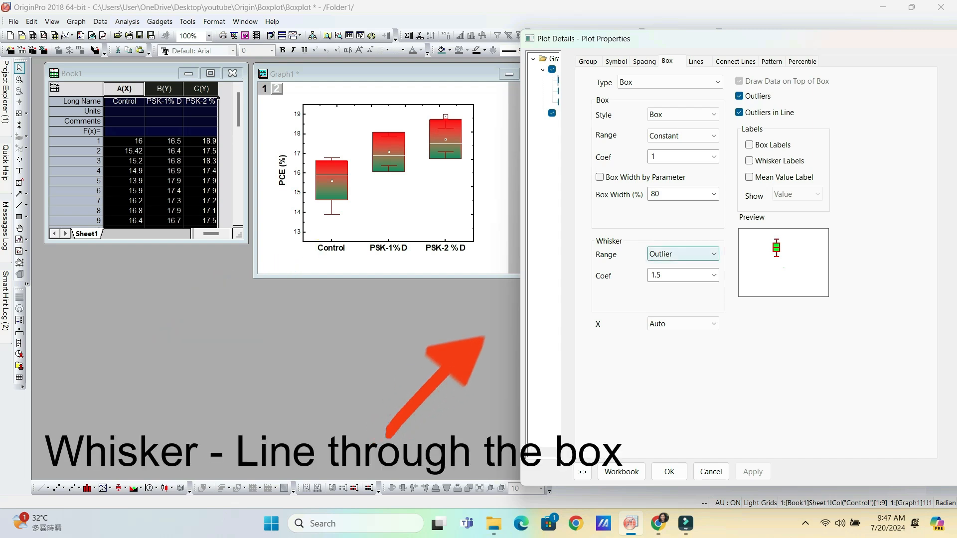
Set the whisker range to Min-Max.
left_click(683, 254)
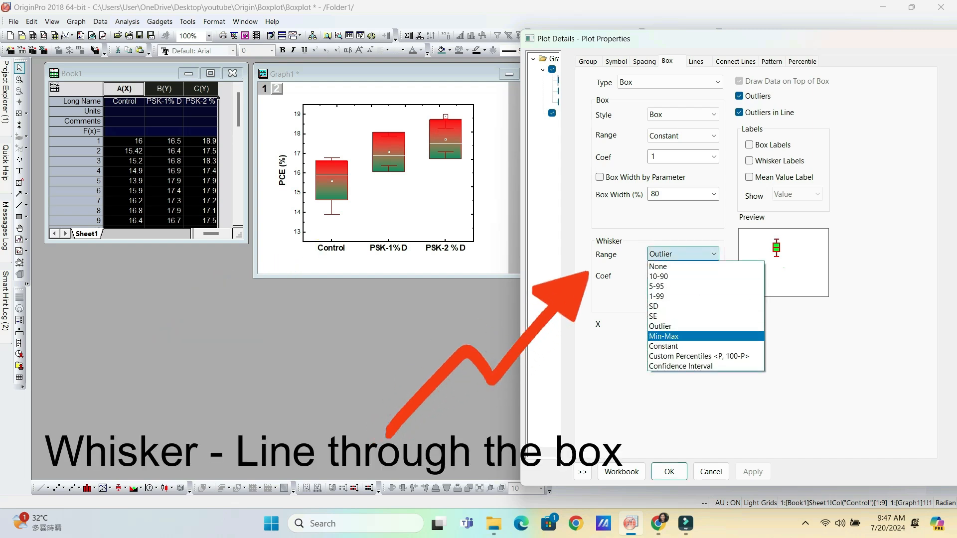
left_click(683, 337)
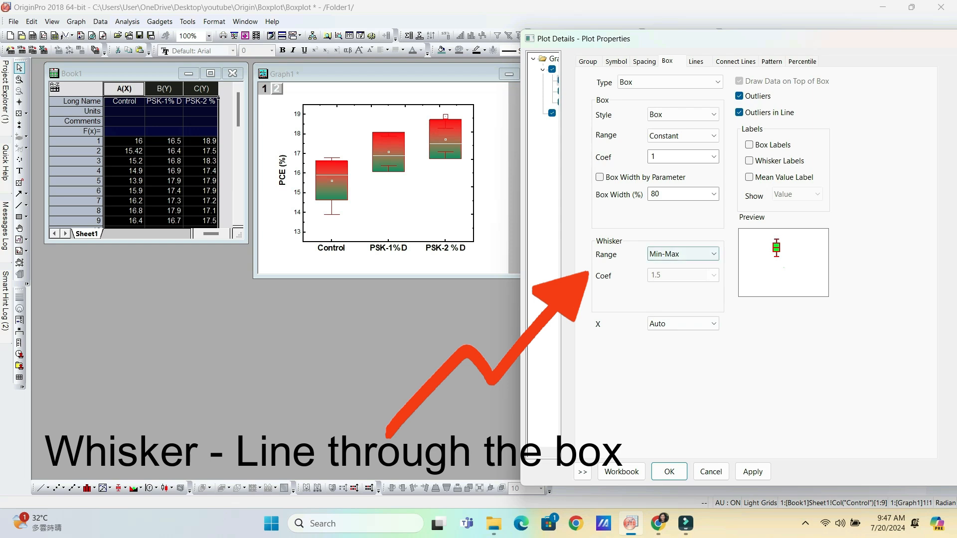
left_click(683, 254)
left_click(683, 320)
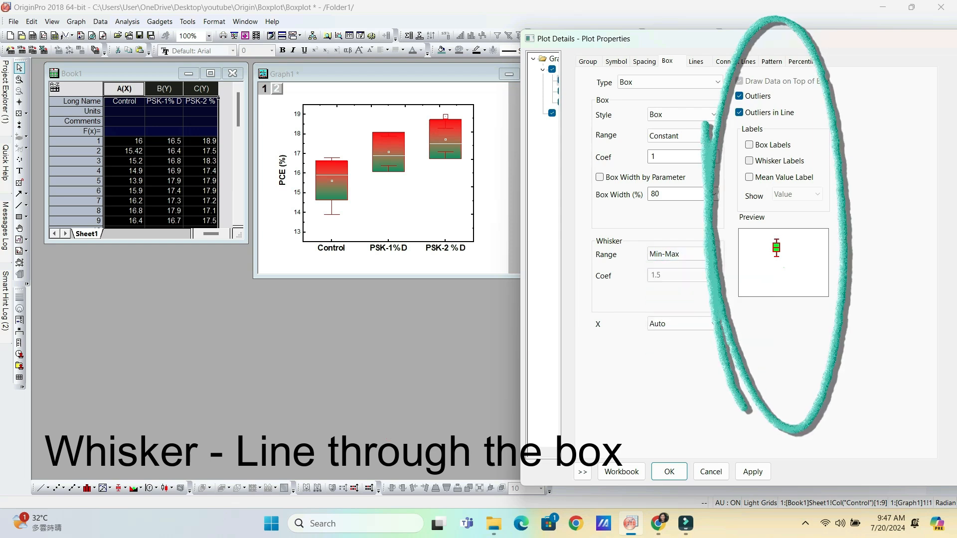
Enable the box, whisker and mean value labels, applying them first as Percentile and then as Both.
left_click(750, 146)
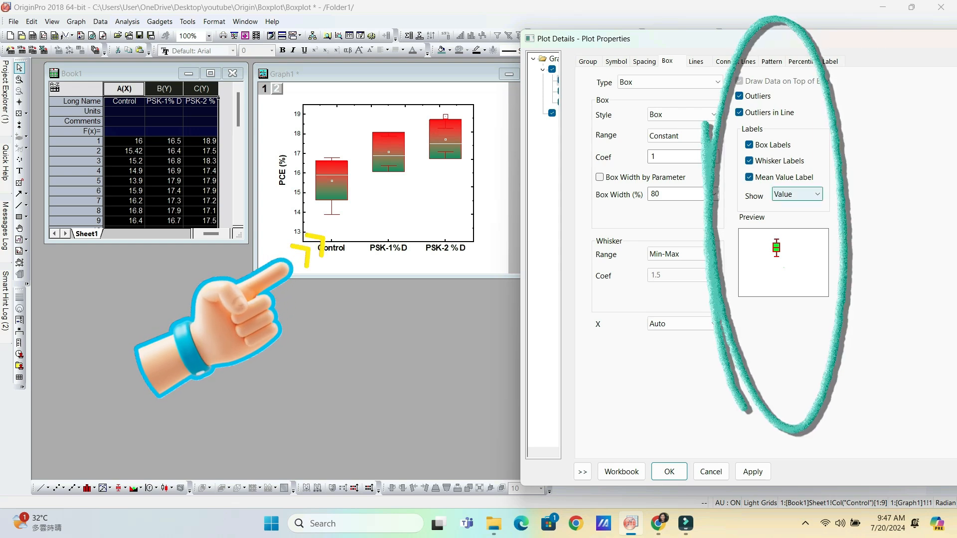
left_click(791, 217)
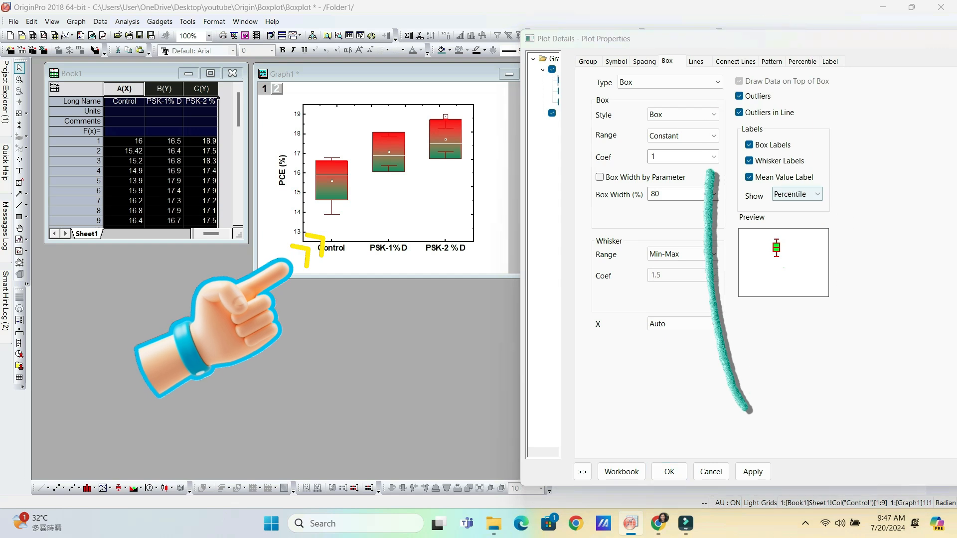
left_click(753, 472)
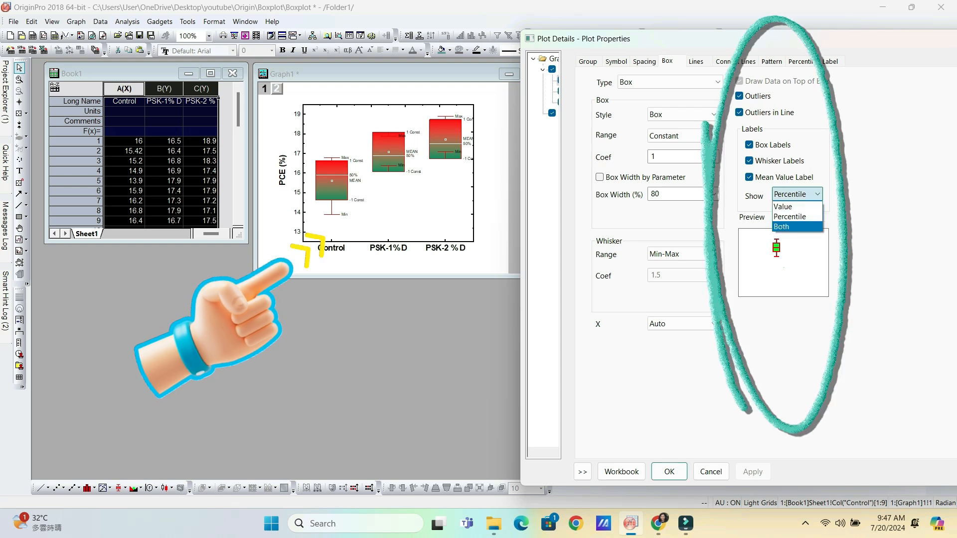
left_click(753, 472)
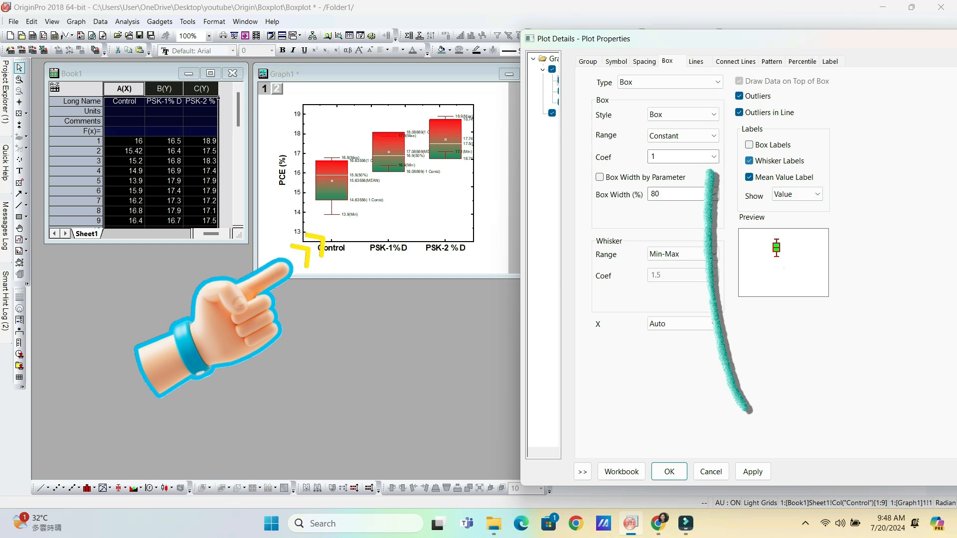
Turn off the box, whisker and mean value labels and apply the change to the graph.
left_click(749, 178)
left_click(753, 472)
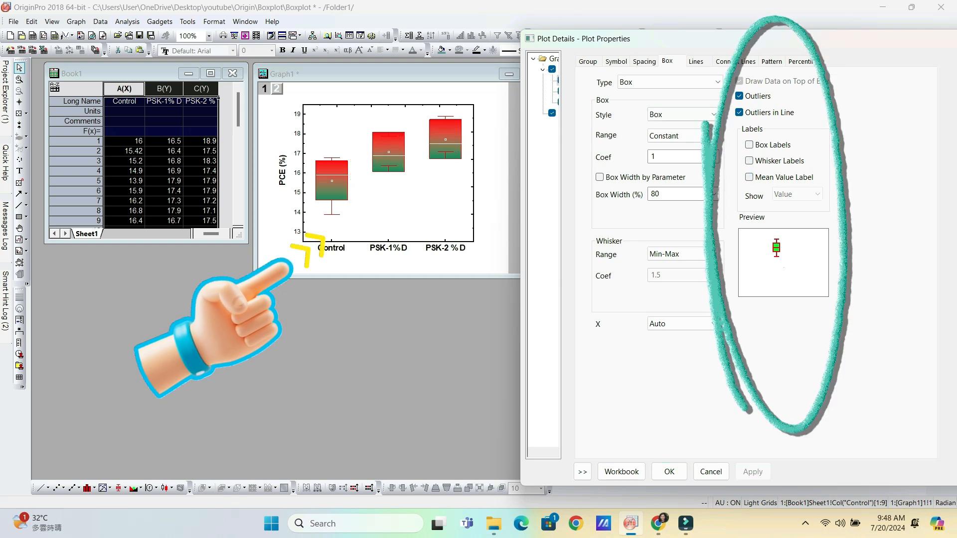
Set the whisker line style to Solid.
left_click(695, 61)
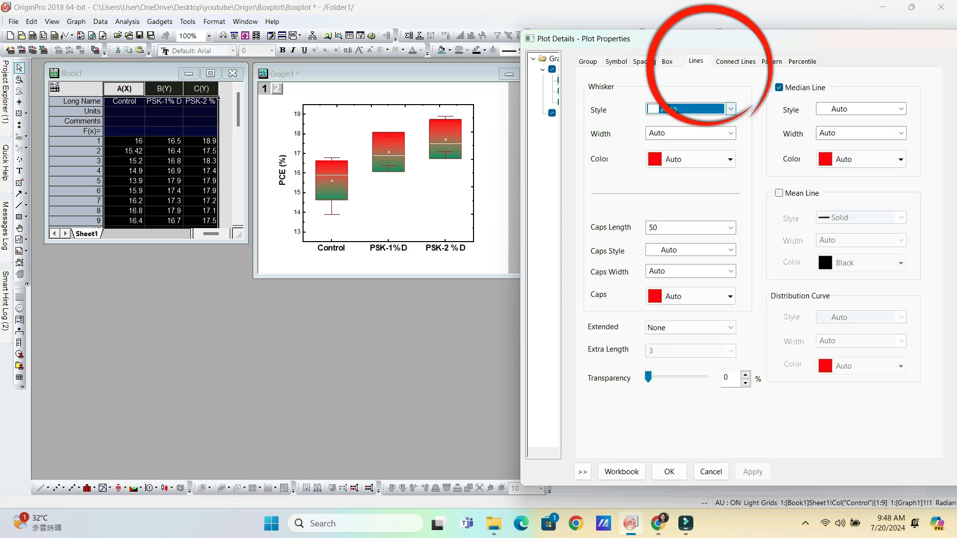
left_click(731, 109)
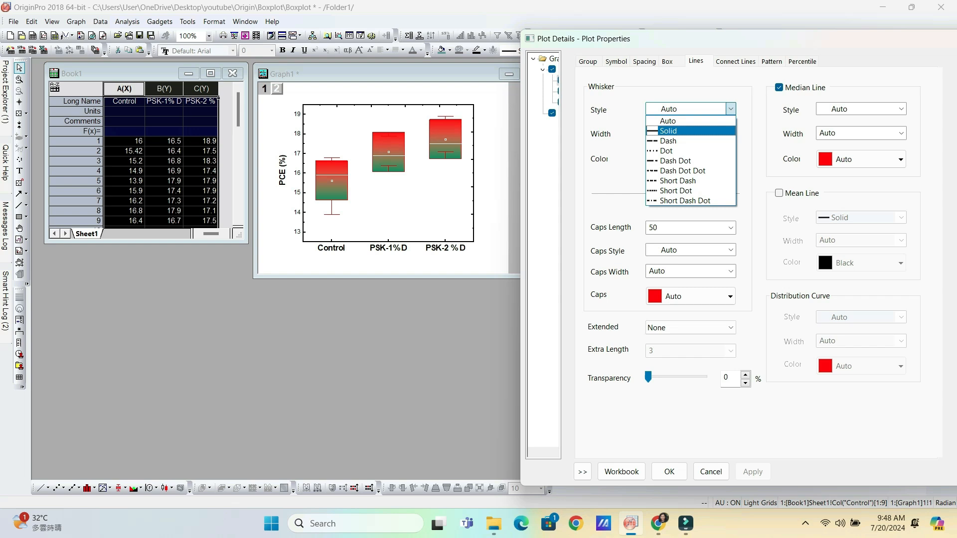
left_click(668, 130)
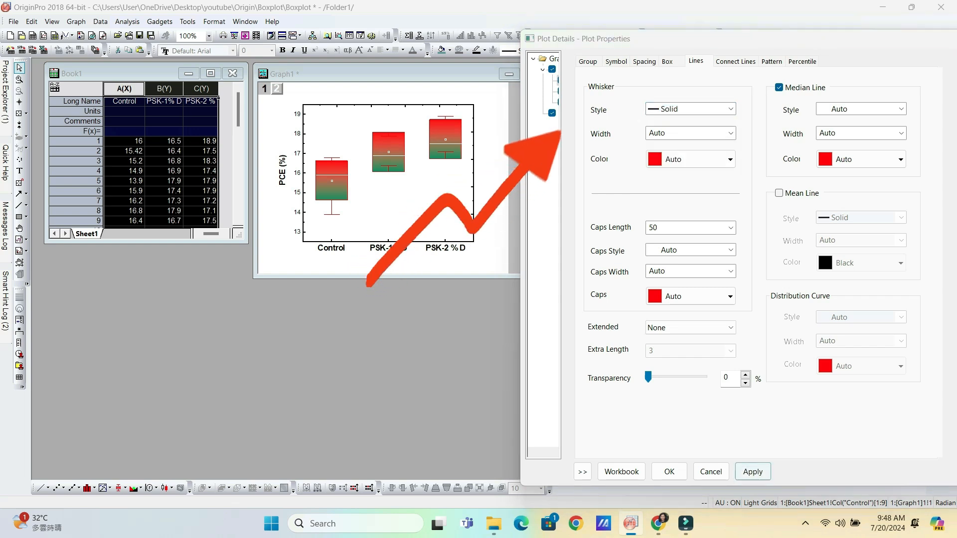
Try a whisker caps length of 100 on the graph and return it to 50.
left_click(731, 228)
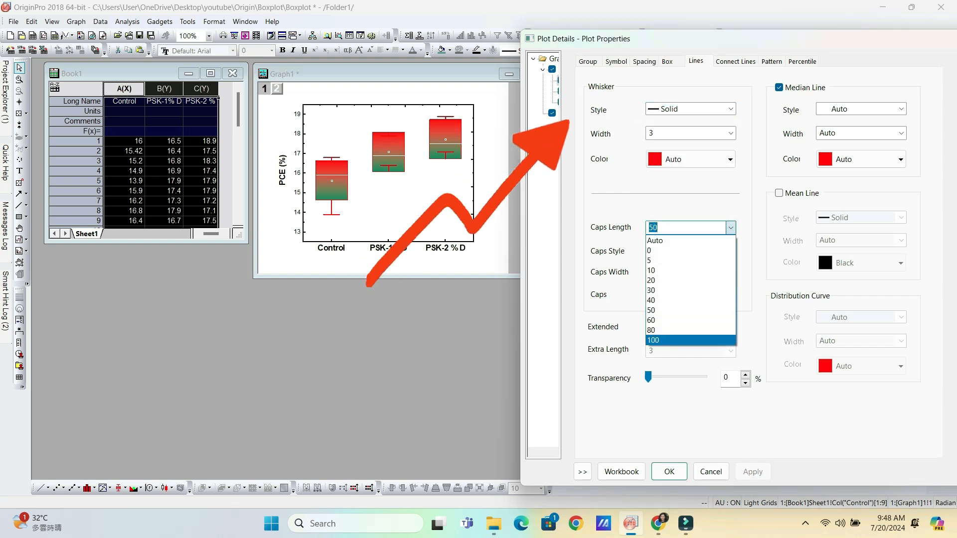
left_click(690, 340)
left_click(753, 472)
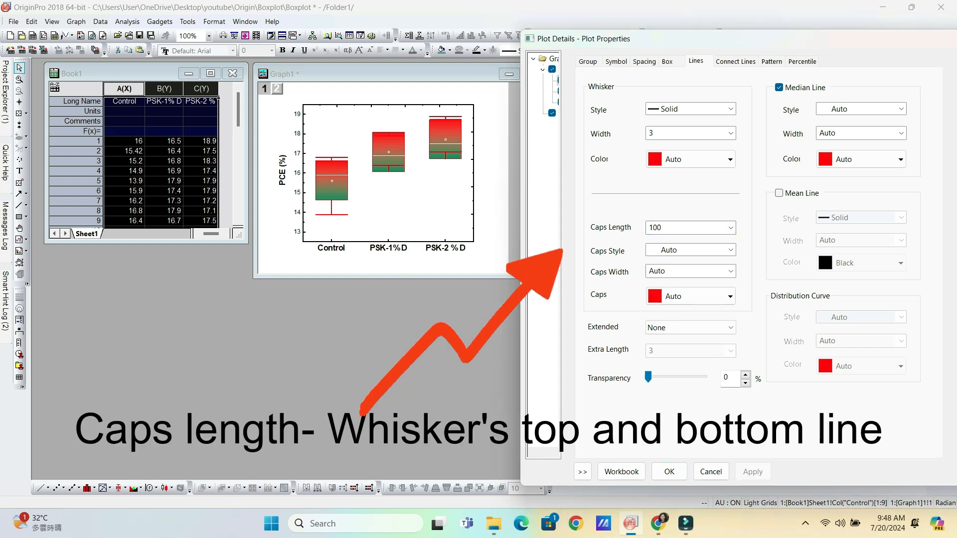
left_click(731, 227)
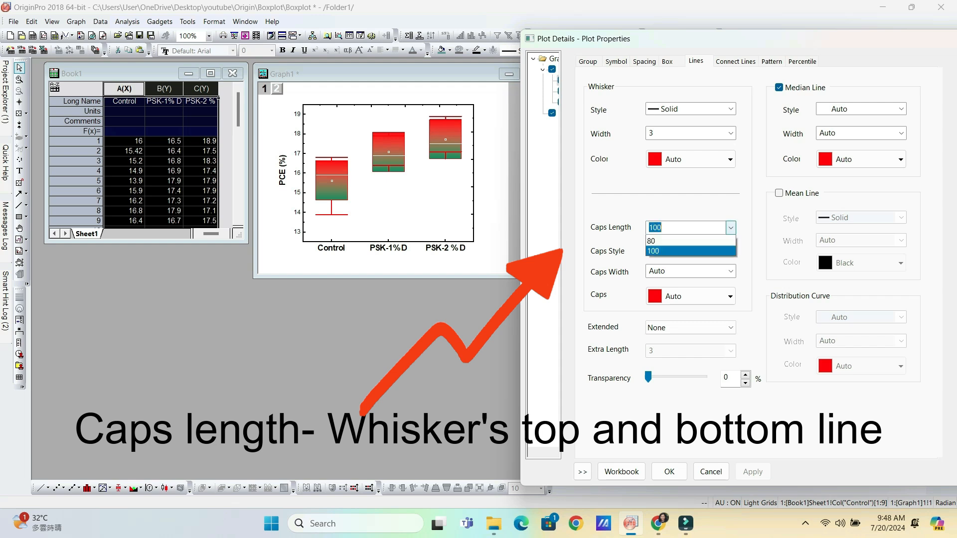
left_click(690, 310)
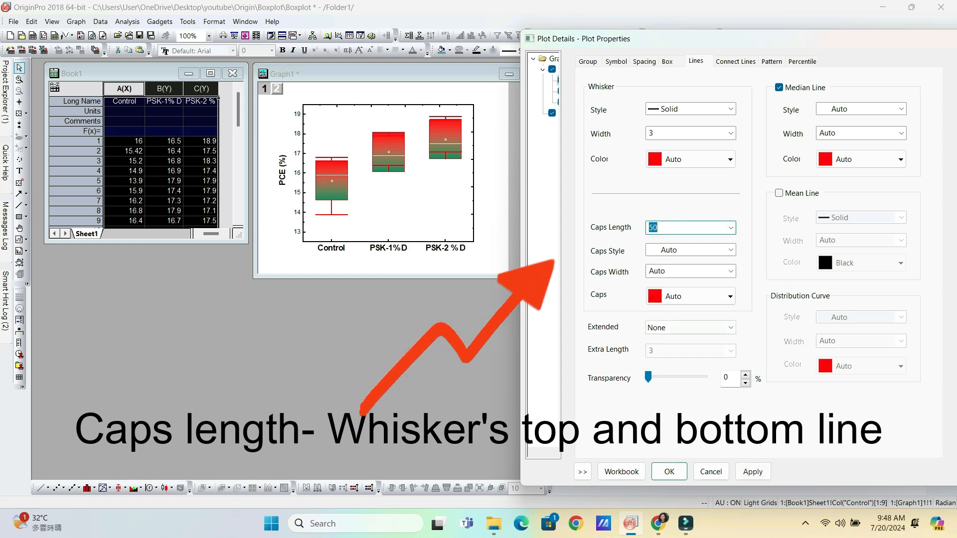
left_click(752, 472)
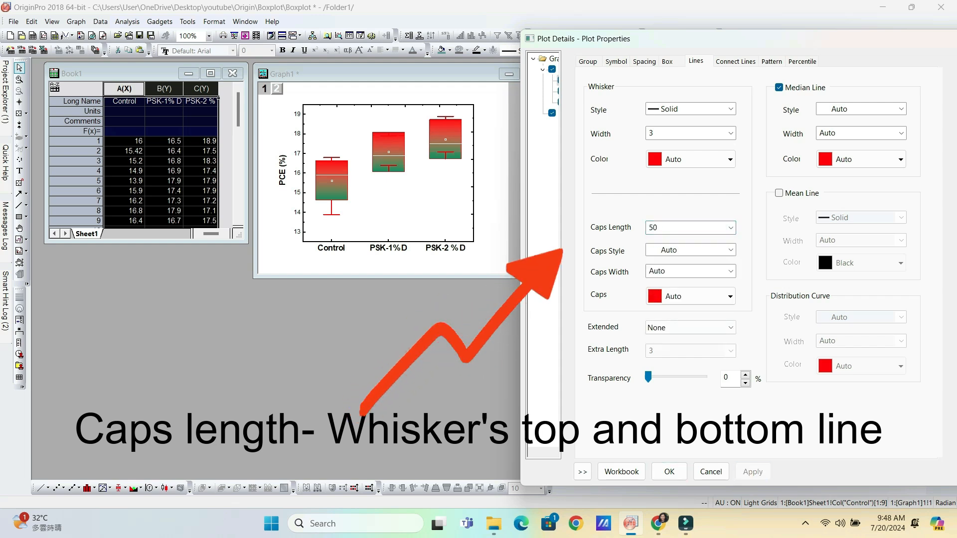
Try the Dot line style for the whisker caps and apply it to the graph.
left_click(731, 250)
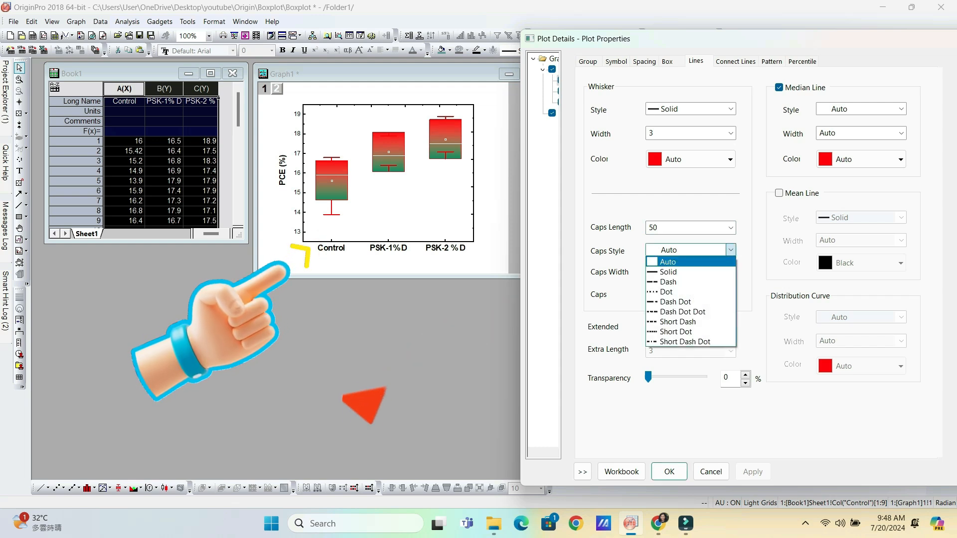
left_click(666, 291)
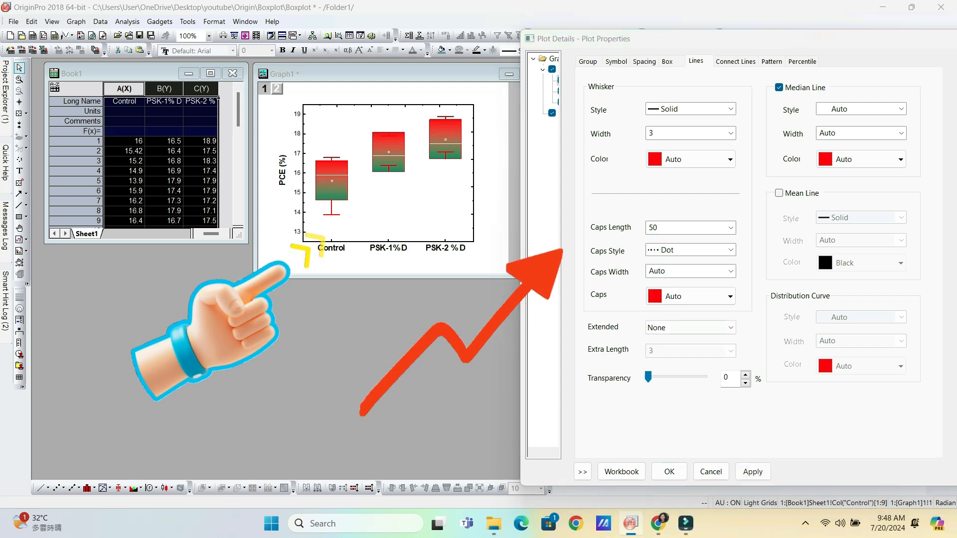
left_click(753, 472)
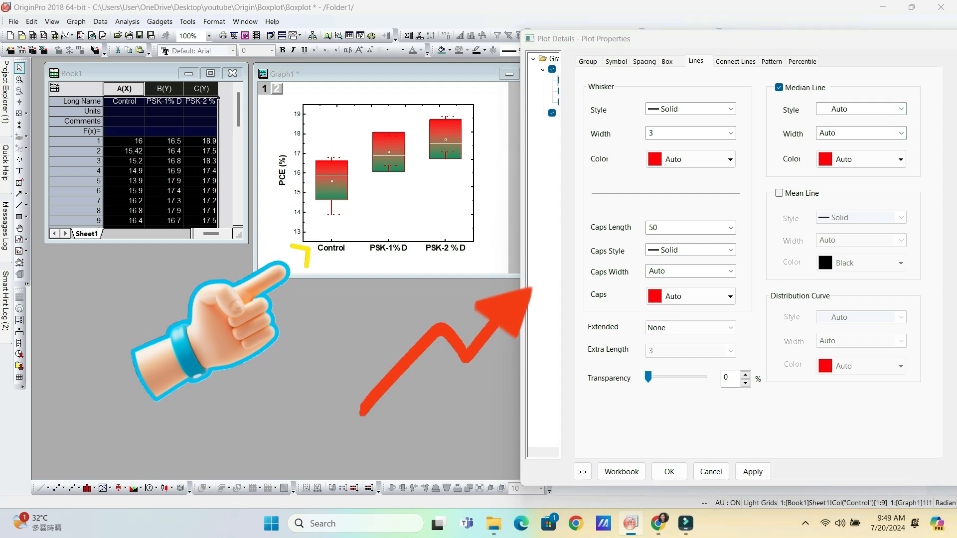
Set the box border width to 3, keeping the Solid border style and the Two Colors fill gradient.
left_click(735, 61)
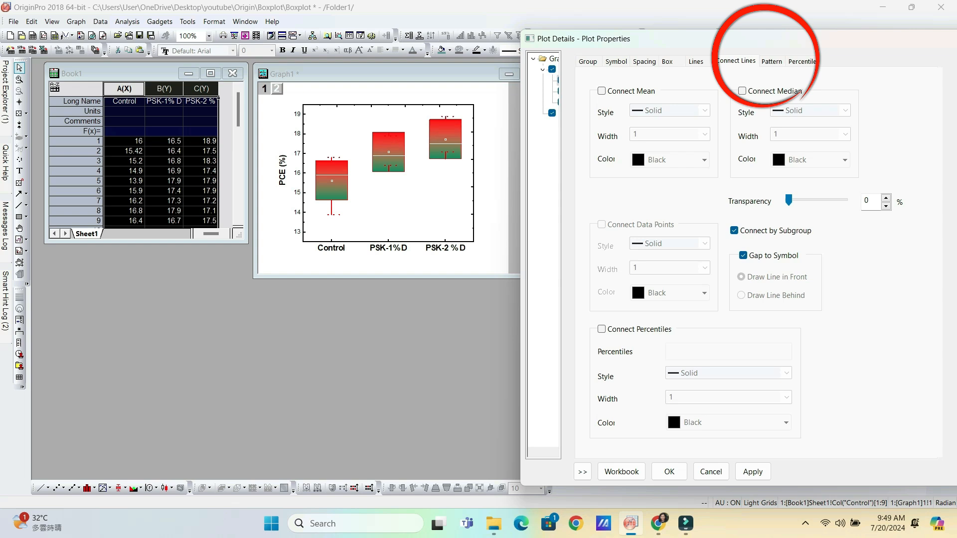
left_click(772, 61)
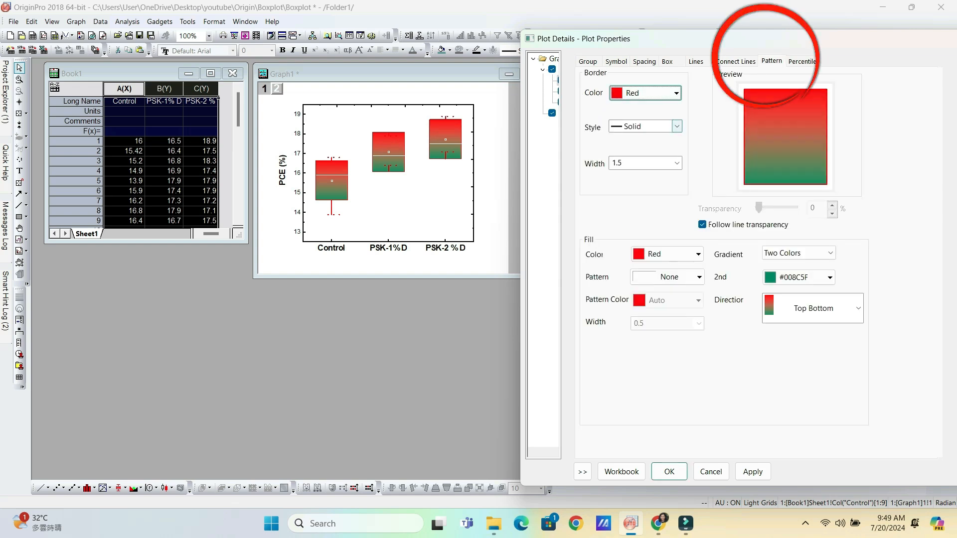
left_click(677, 126)
left_click(677, 127)
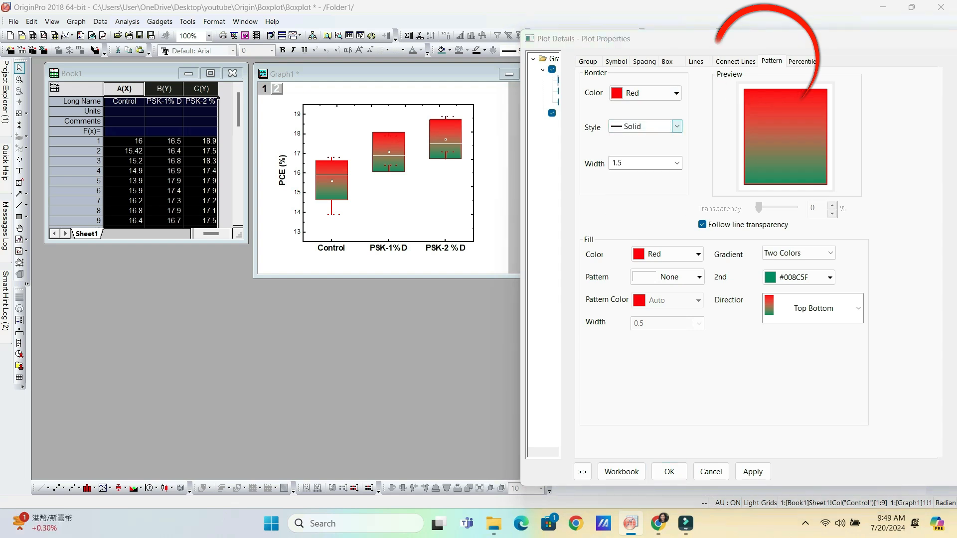
left_click(677, 163)
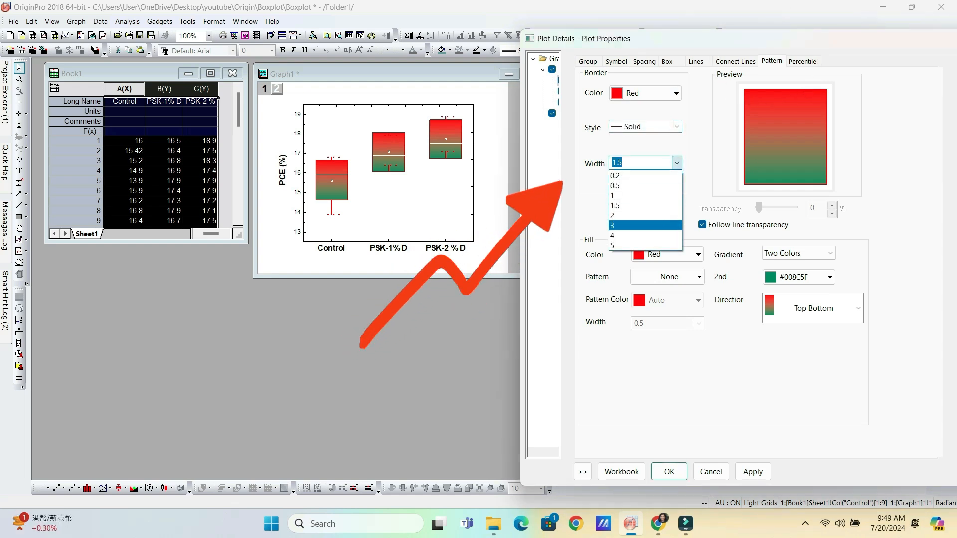
left_click(628, 225)
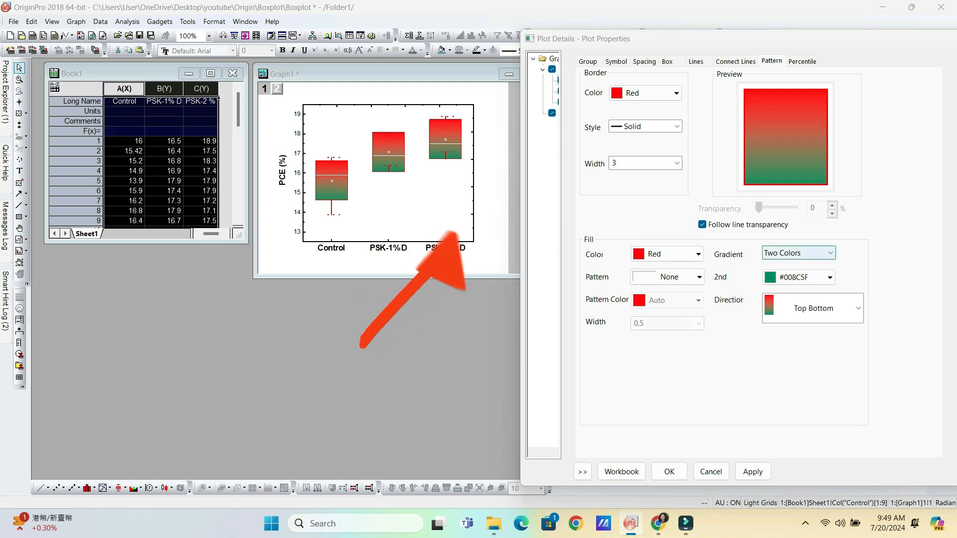
left_click(797, 253)
left_click(783, 286)
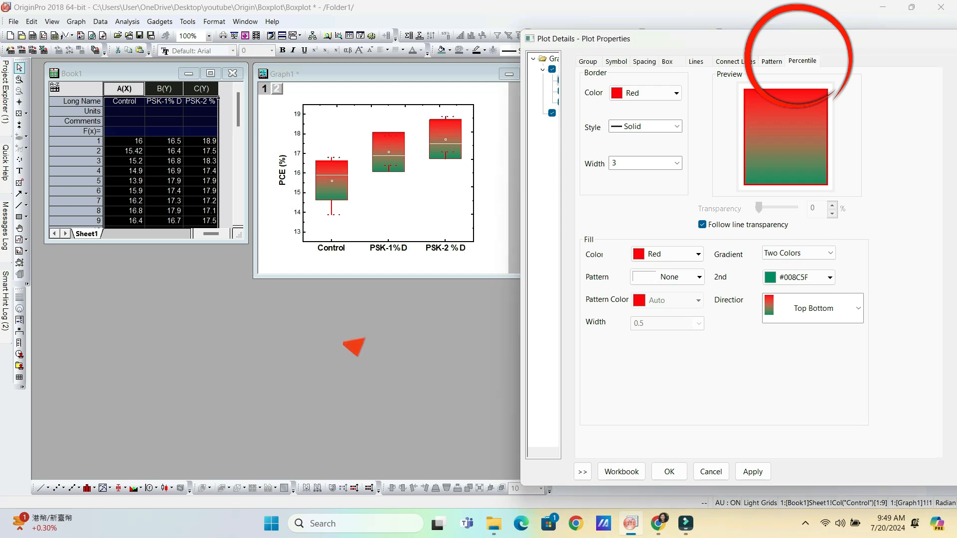
Set the percentile symbol size to 15 and apply it to the graph.
left_click(802, 61)
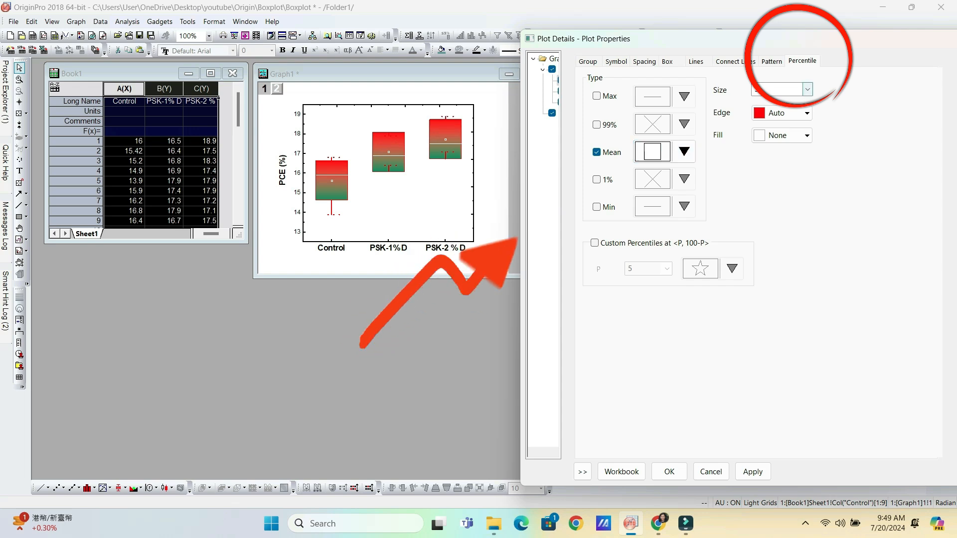
left_click(807, 89)
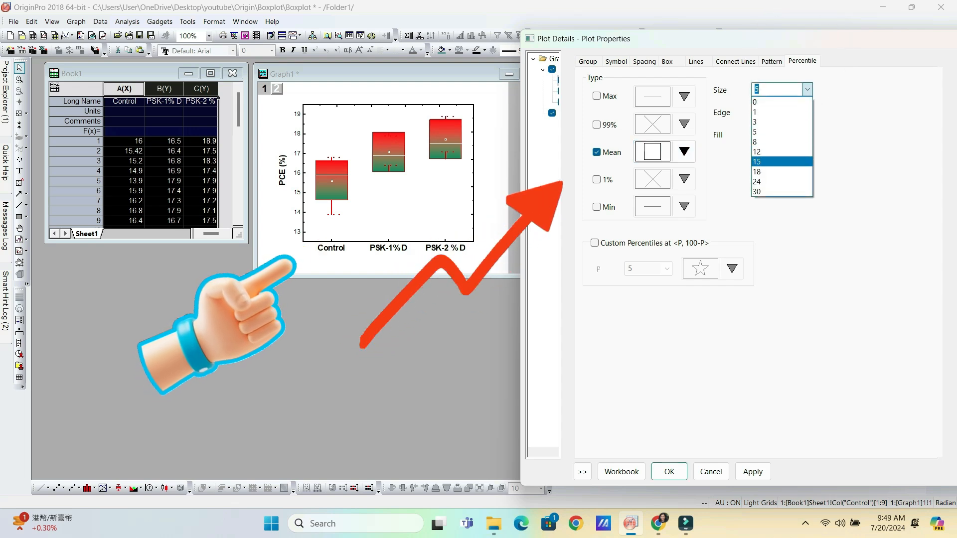
left_click(781, 162)
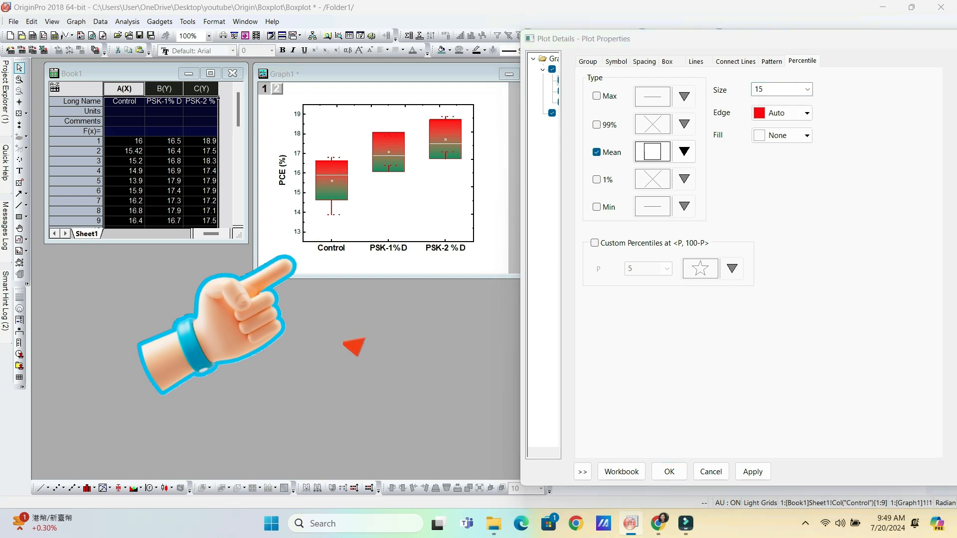
left_click(753, 471)
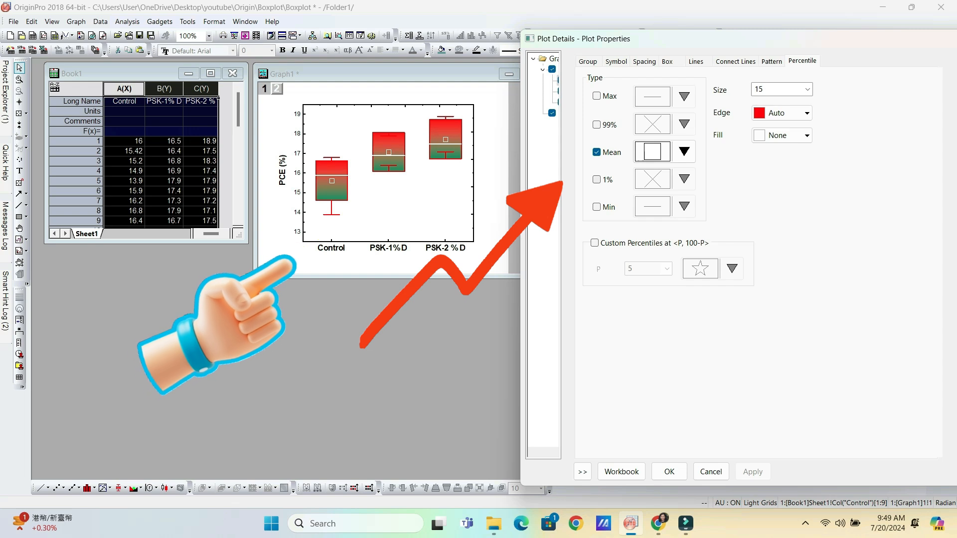
Enable the 1% and Min percentile symbols and apply them to the graph.
left_click(597, 179)
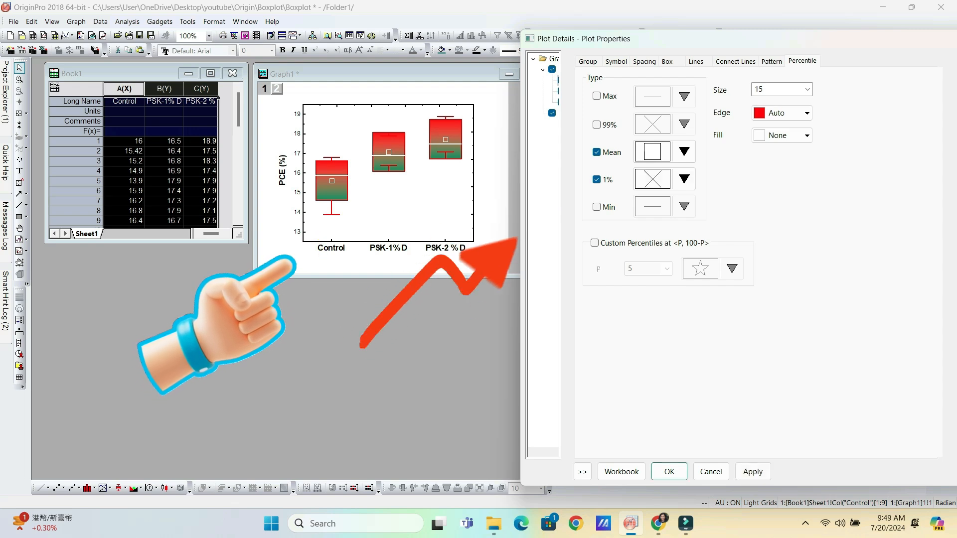
left_click(753, 471)
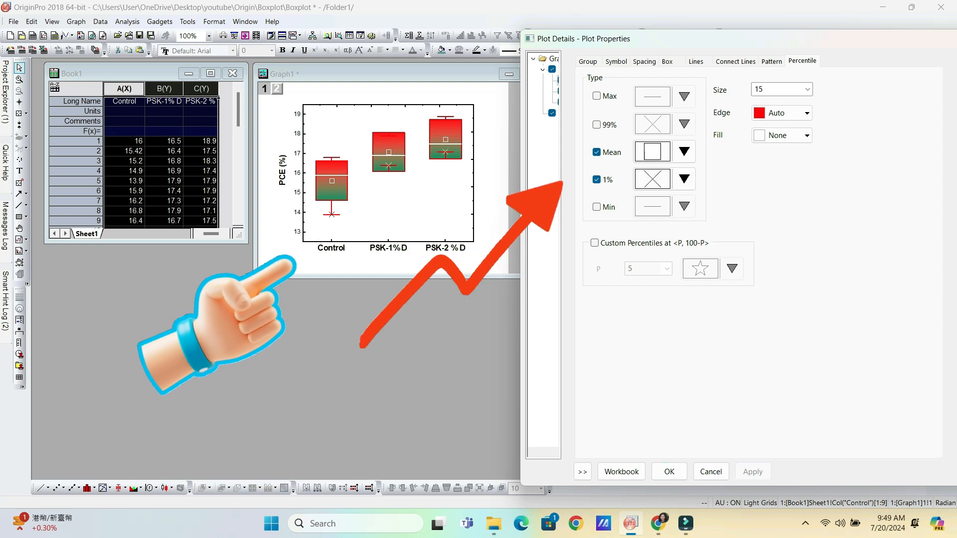
left_click(596, 207)
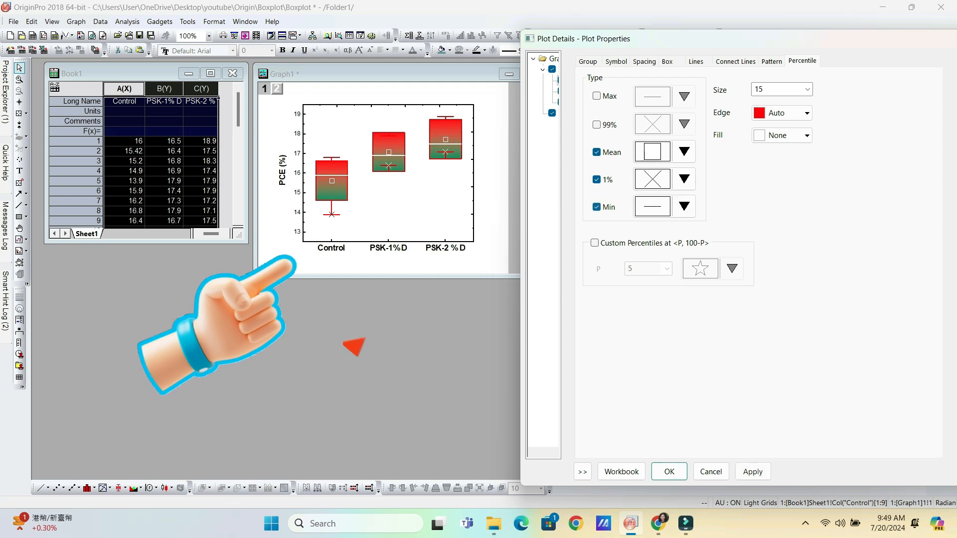
left_click(752, 471)
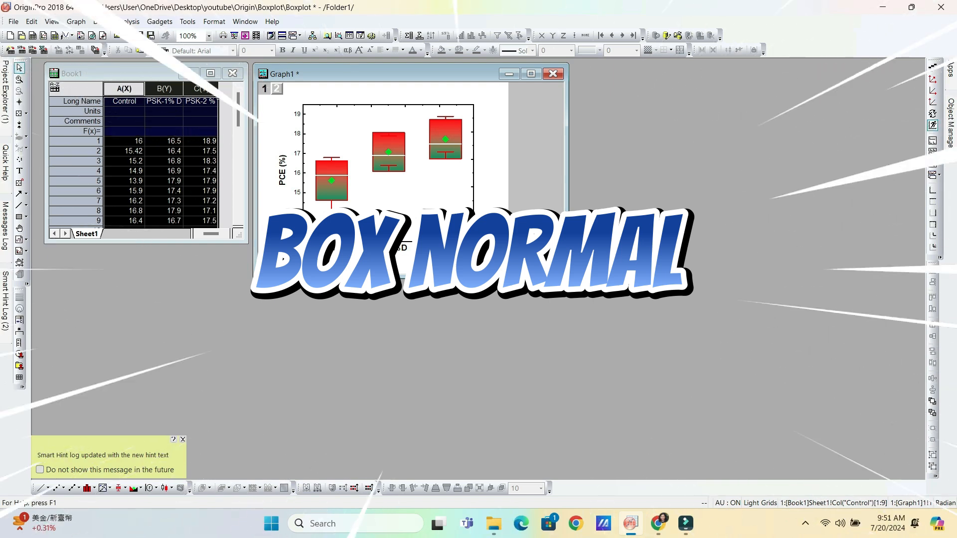
Move the Graph1 window aside and plot worksheet columns A to C as a Box Normal chart.
left_click_drag(387, 74, 713, 75)
left_click_drag(124, 89, 201, 89)
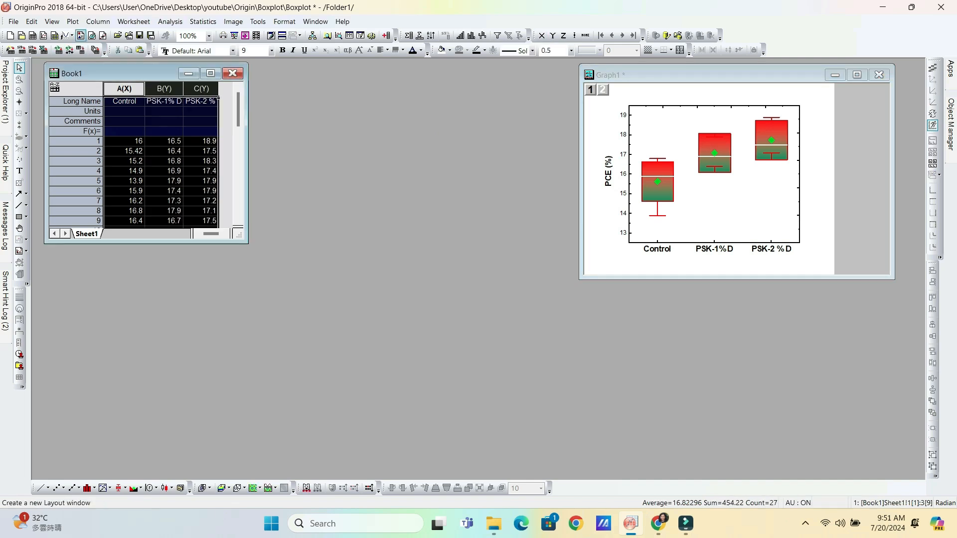
left_click(73, 21)
mouse_move(100, 142)
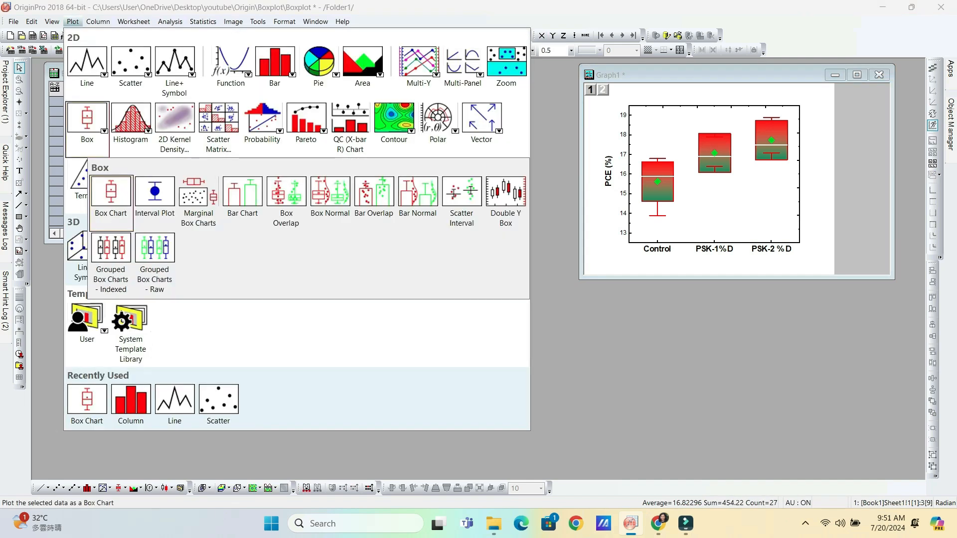
left_click(330, 194)
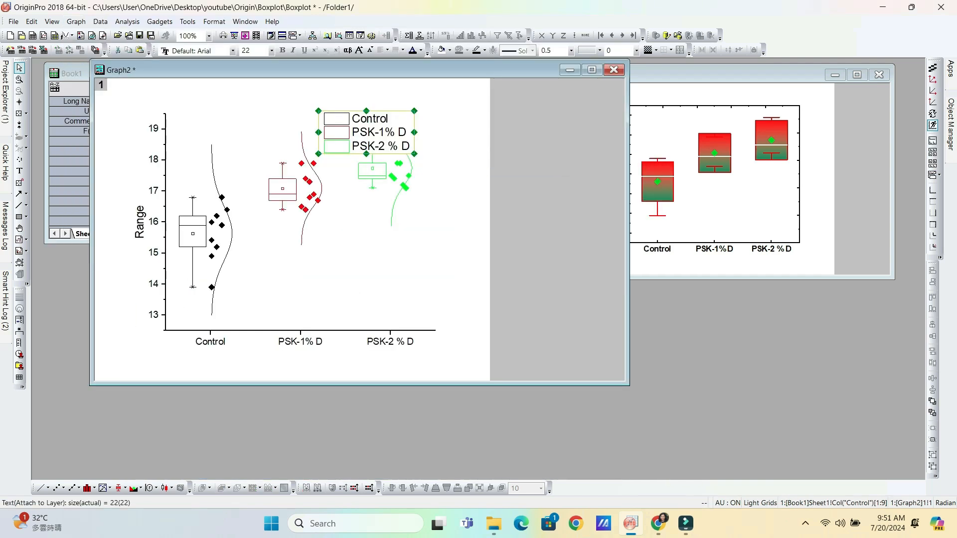
Delete the legend from the Box Normal chart and add a layer with top X and right Y axes.
right_click(387, 129)
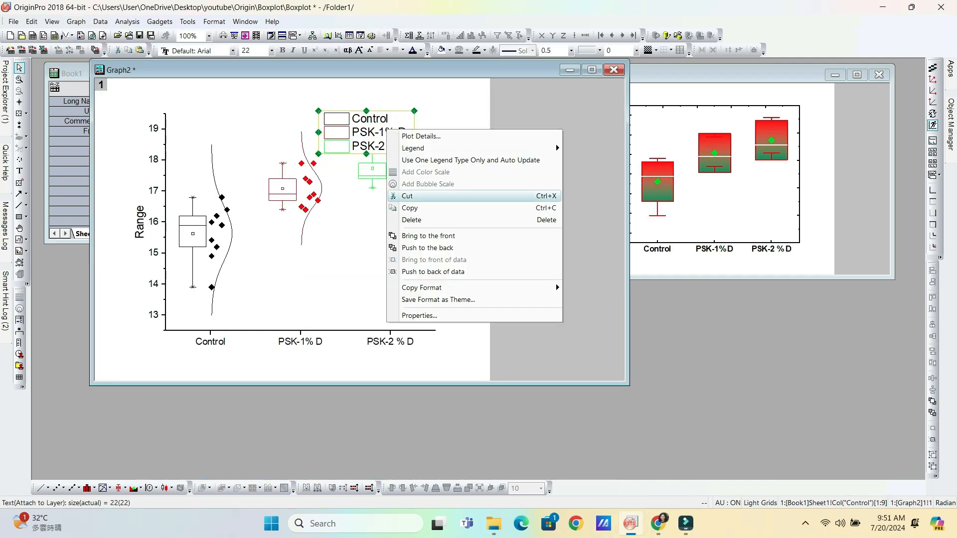
left_click(415, 220)
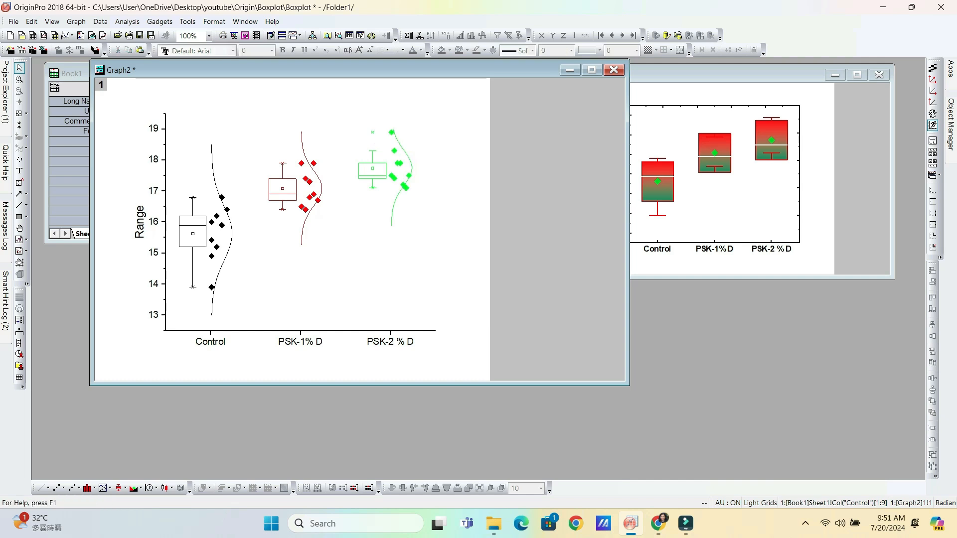
left_click(344, 331)
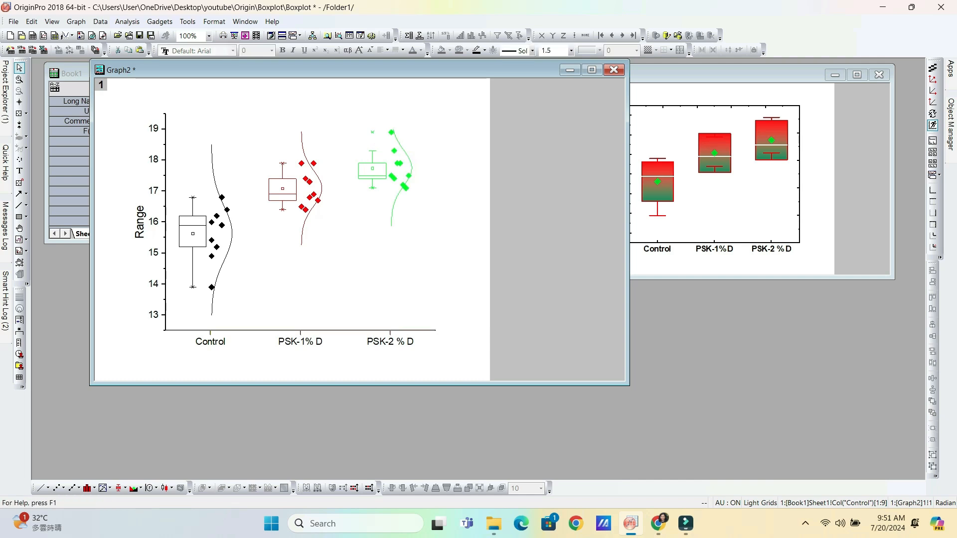
left_click(933, 225)
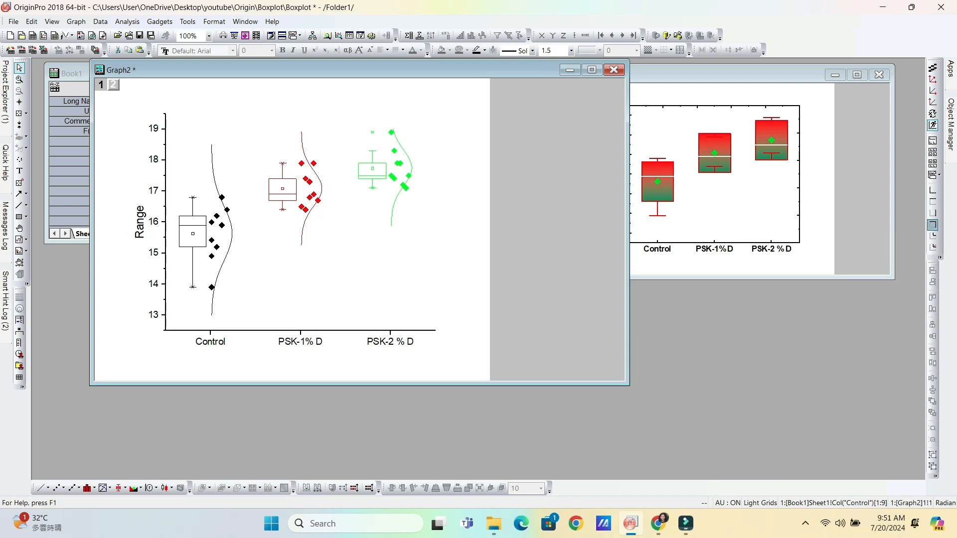
Delete the right Y and top X axis titles and open the settings of the top X axis.
left_click(459, 222)
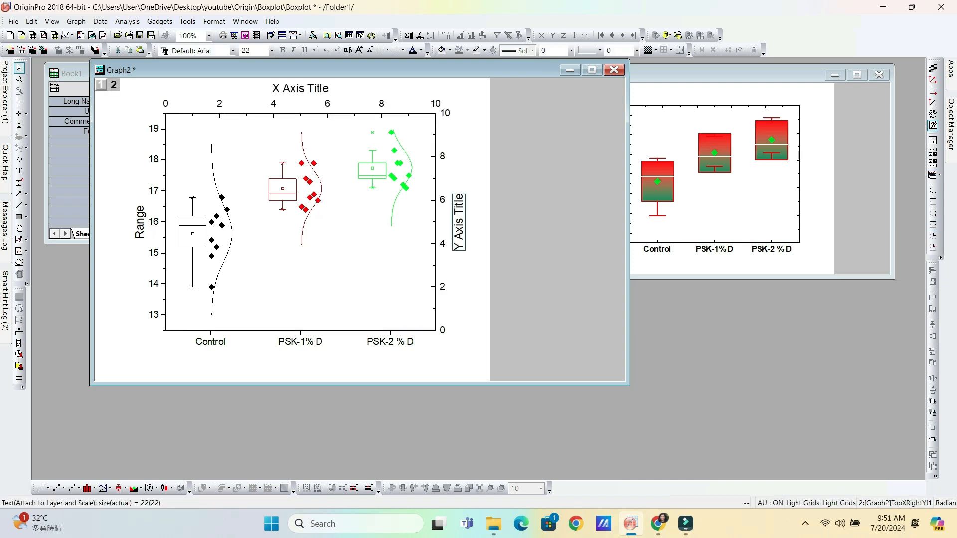
right_click(460, 206)
left_click(486, 237)
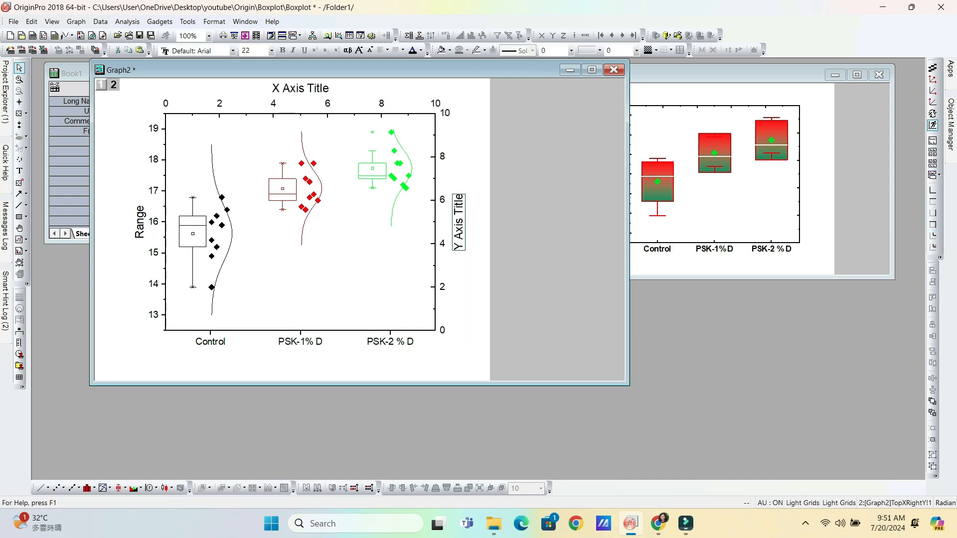
left_click(300, 88)
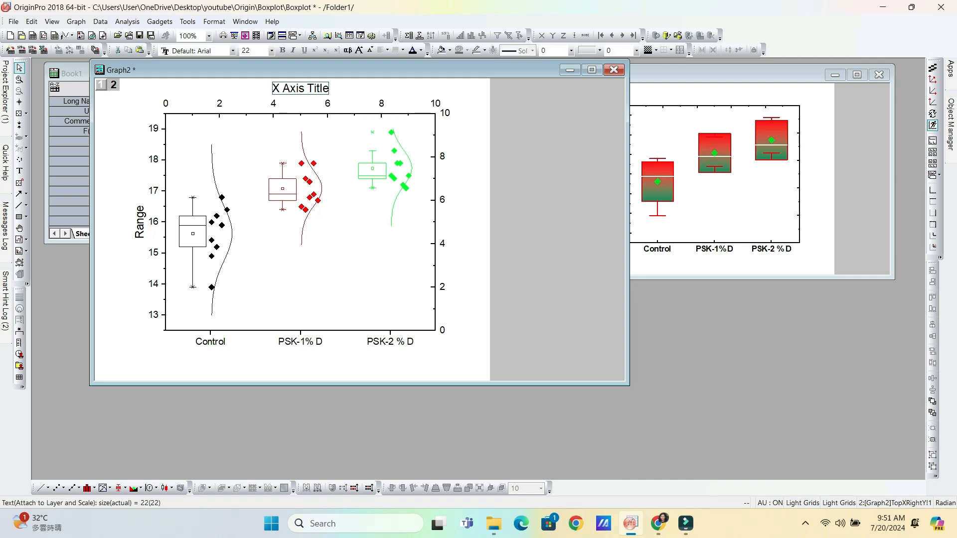
right_click(305, 86)
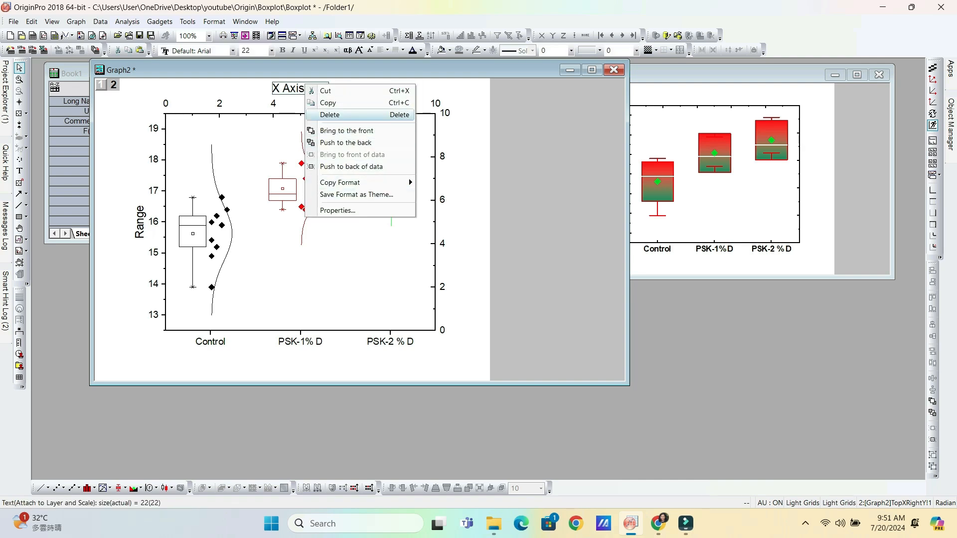
left_click(330, 114)
double_click(328, 103)
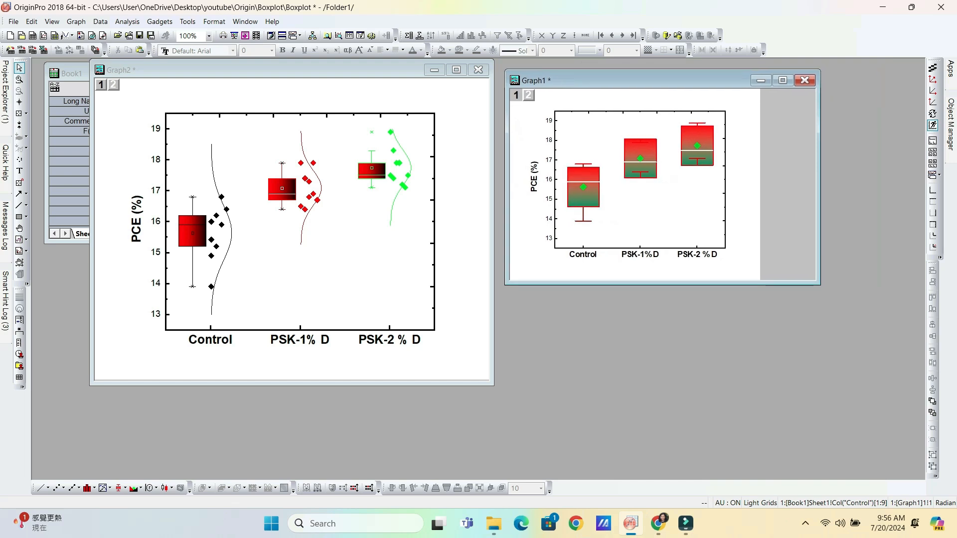
Start exporting Graph1 as an image of the active page with the file name PCE1.
right_click(737, 183)
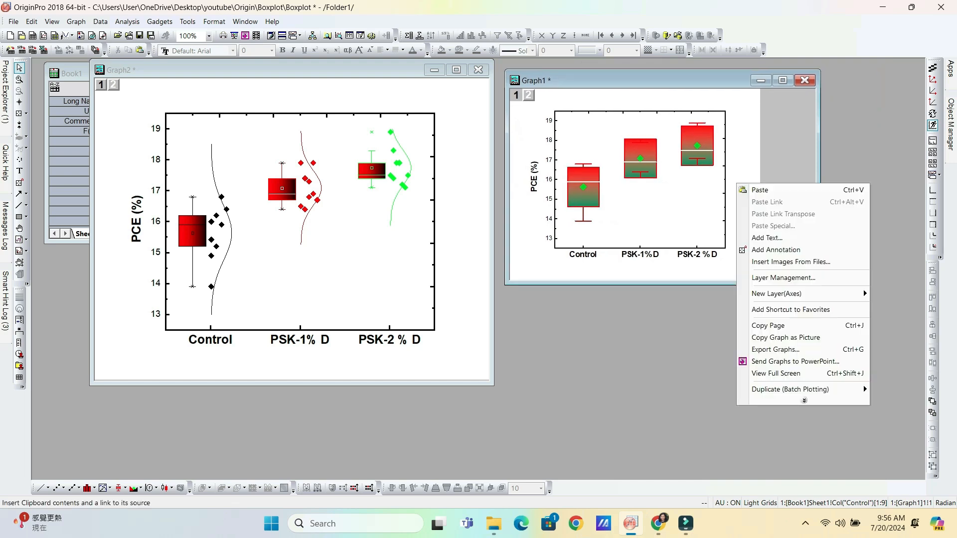
left_click(775, 350)
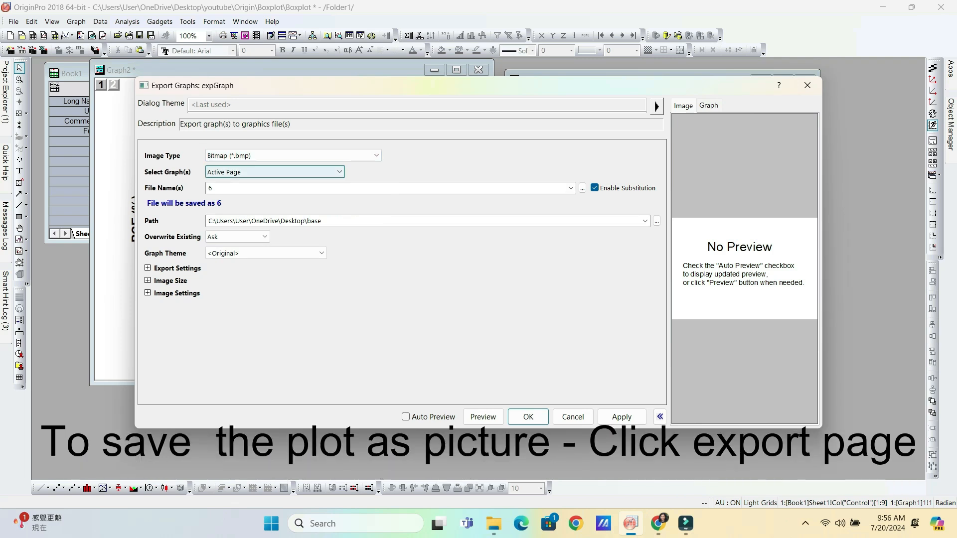
left_click(274, 172)
left_click(274, 172)
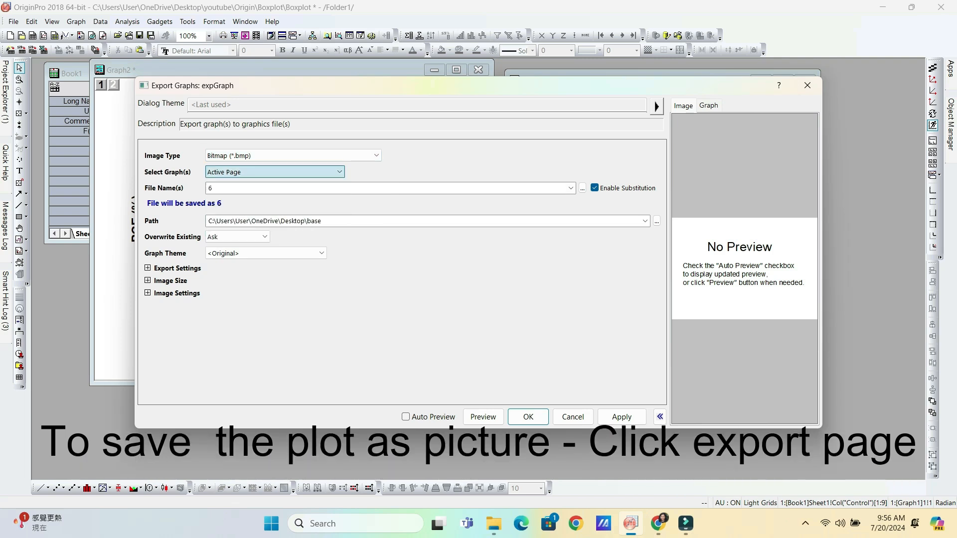
key("Tab")
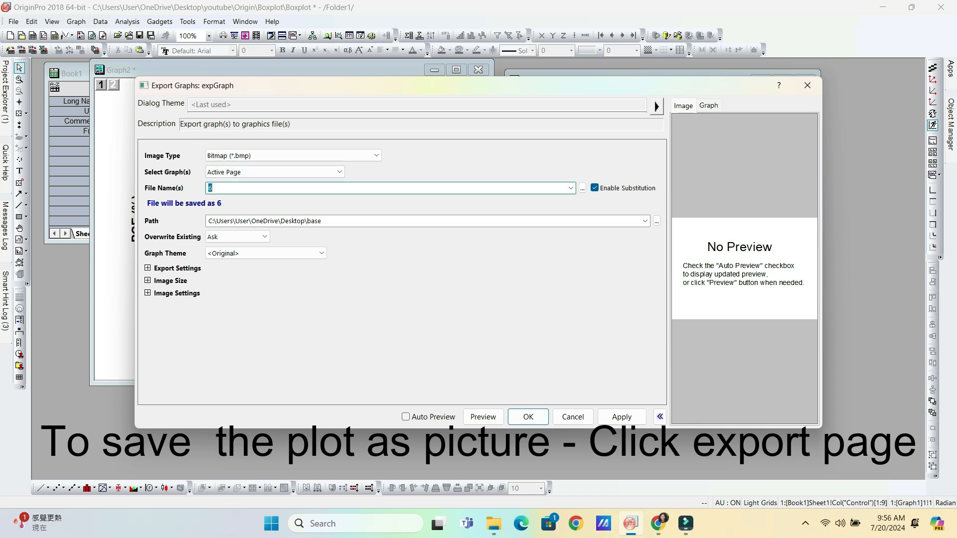
type("PCE1")
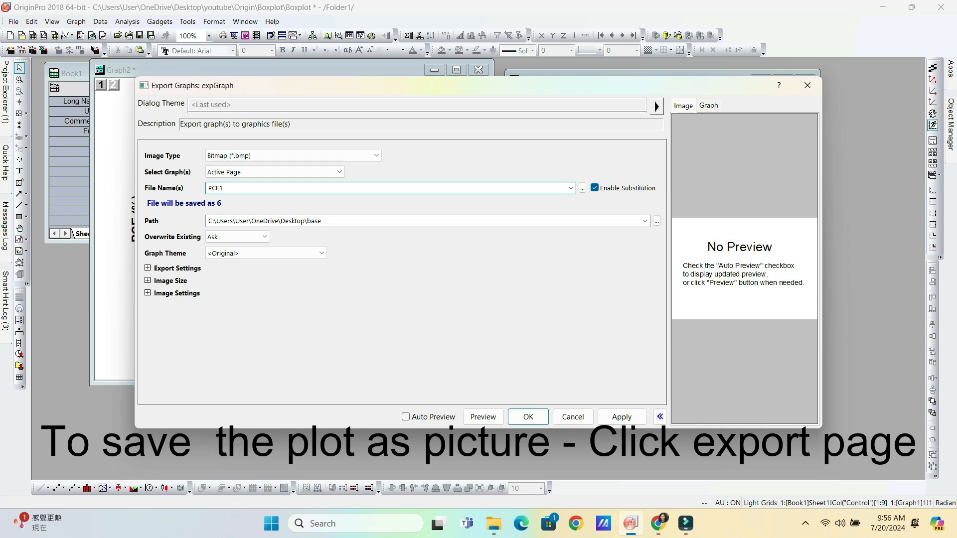